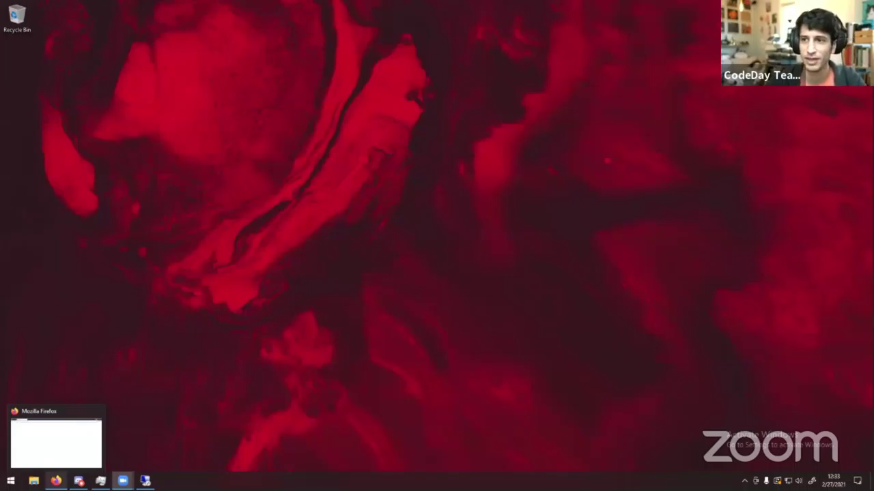
Restore the Firefox window to a blank new tab and dismiss the address-bar suggestions.
{"action": "left_click", "coordinate": [56, 480]}
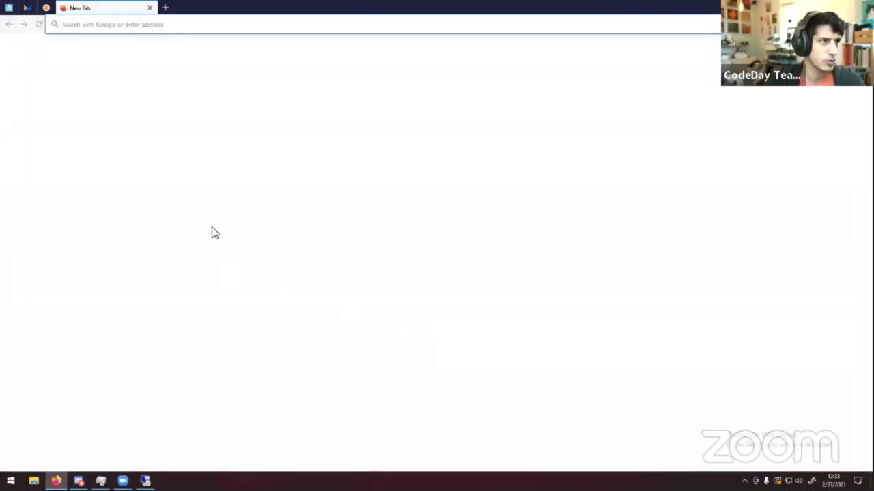
{"action": "left_click", "coordinate": [185, 28]}
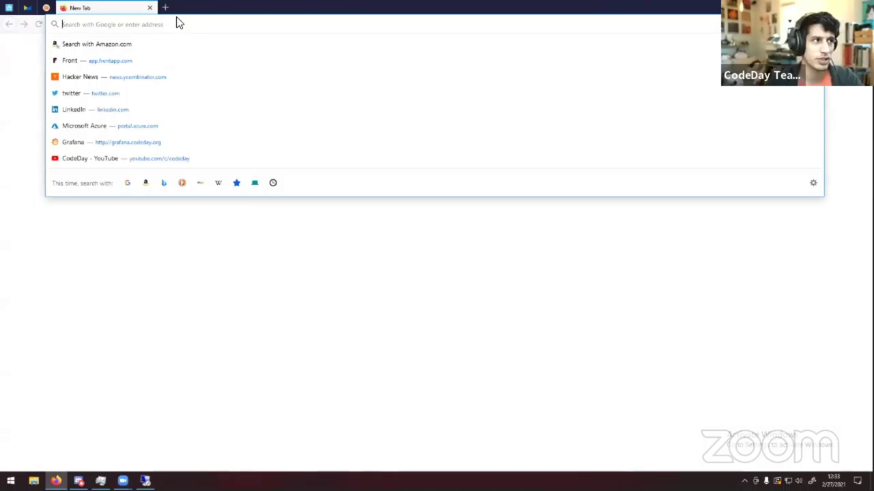
{"action": "left_click", "coordinate": [270, 264]}
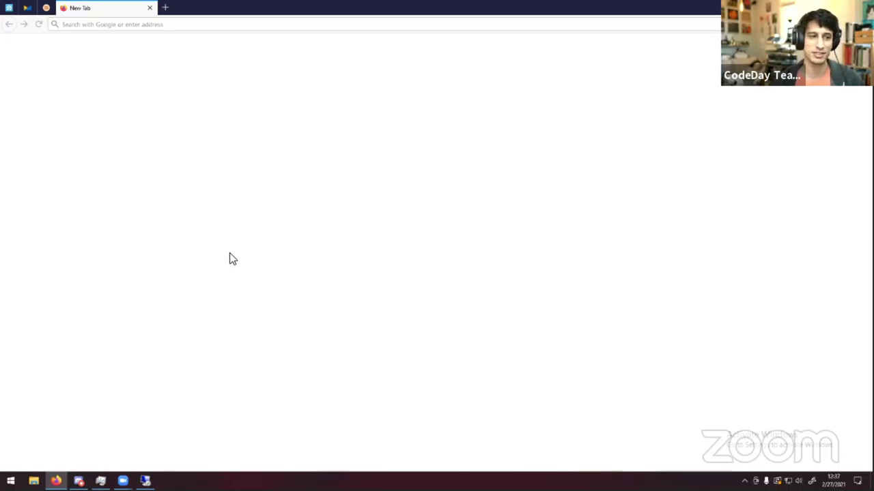
{"action": "left_click", "coordinate": [100, 481]}
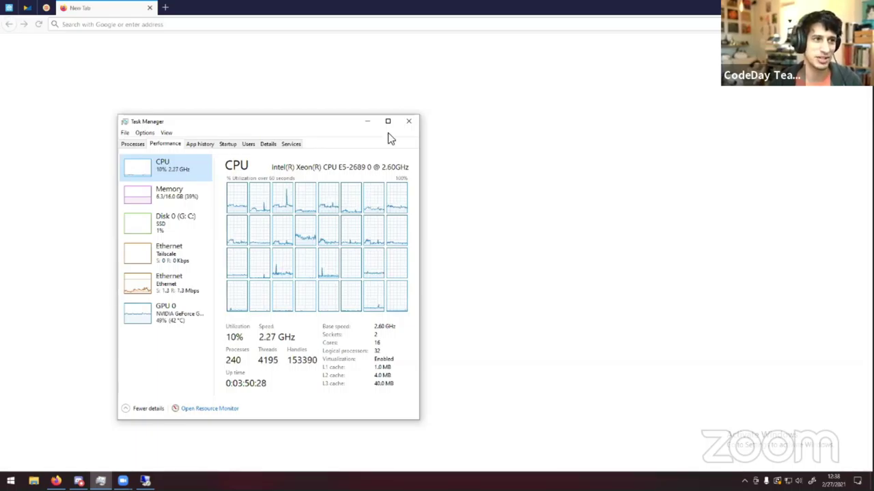
{"action": "left_click", "coordinate": [408, 122]}
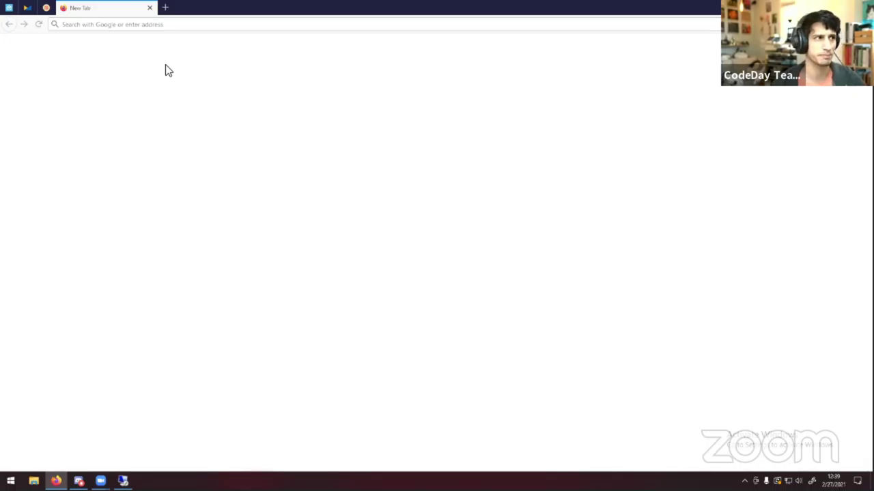
Search for 'amazon web services' from the address bar to reach aws.amazon.com.
{"action": "left_click", "coordinate": [131, 25]}
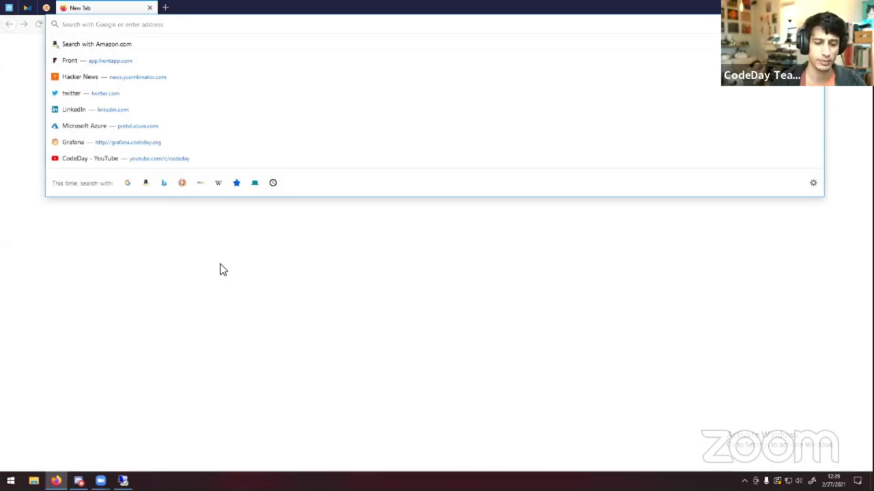
{"action": "type", "text": "amaz"}
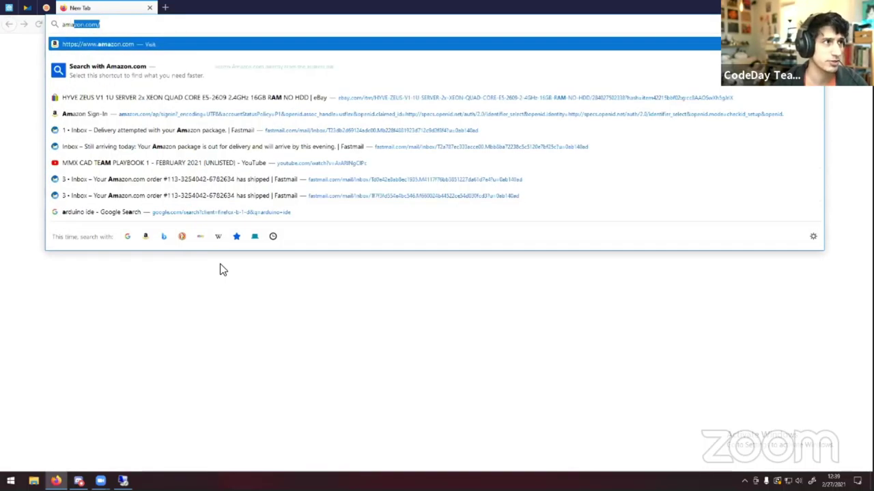
{"action": "type", "text": "on web services"}
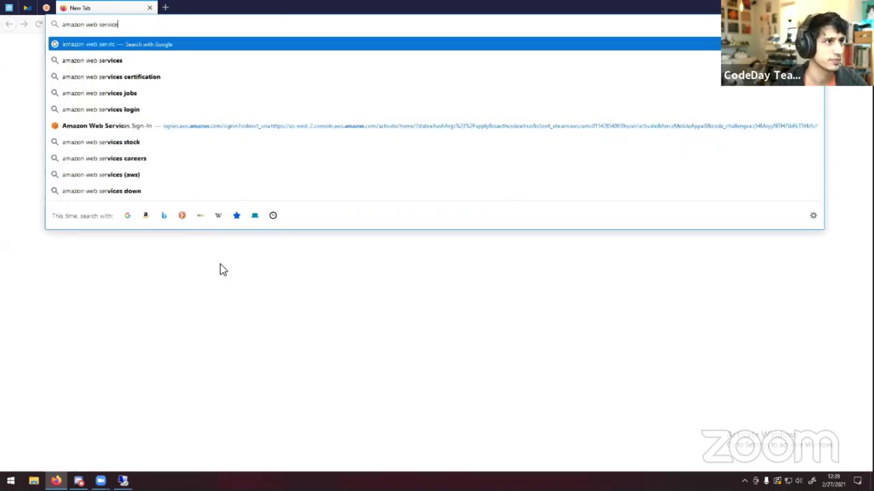
{"action": "key", "text": "Return"}
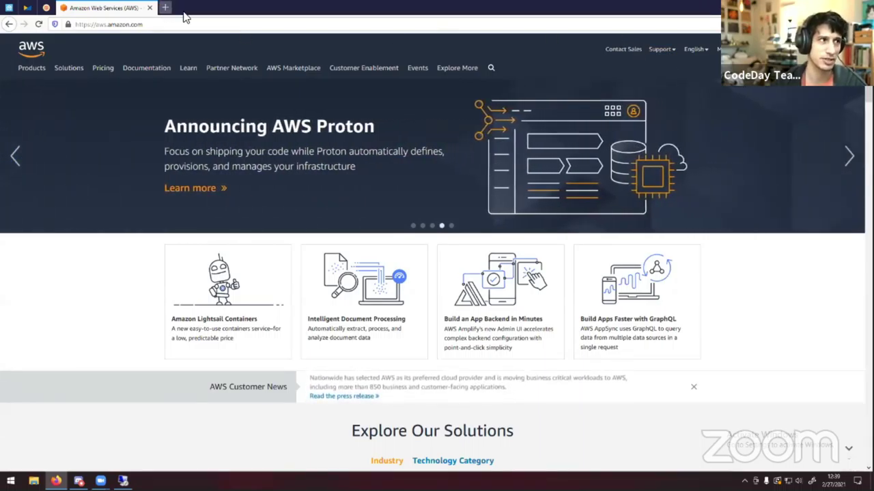
Sign in to the AWS console with the saved password and OTP, then open EC2.
{"action": "left_click", "coordinate": [717, 49]}
{"action": "left_click", "coordinate": [744, 82]}
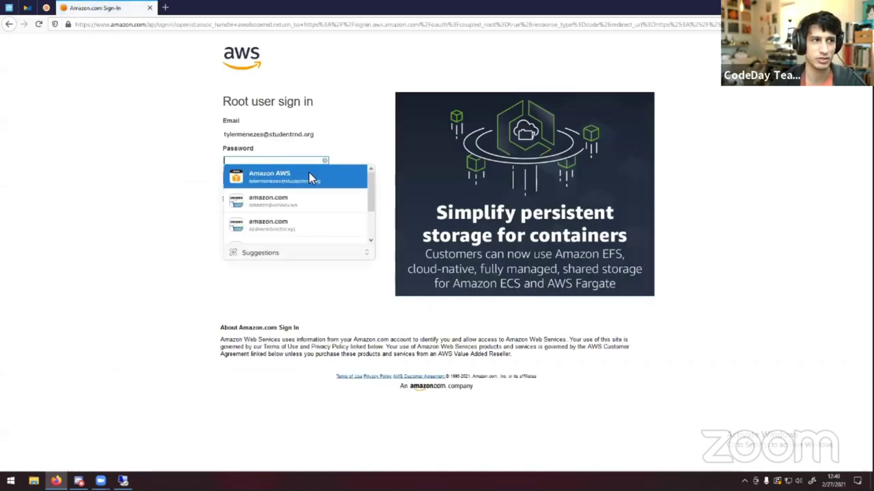
{"action": "left_click", "coordinate": [308, 176]}
{"action": "left_click", "coordinate": [277, 175]}
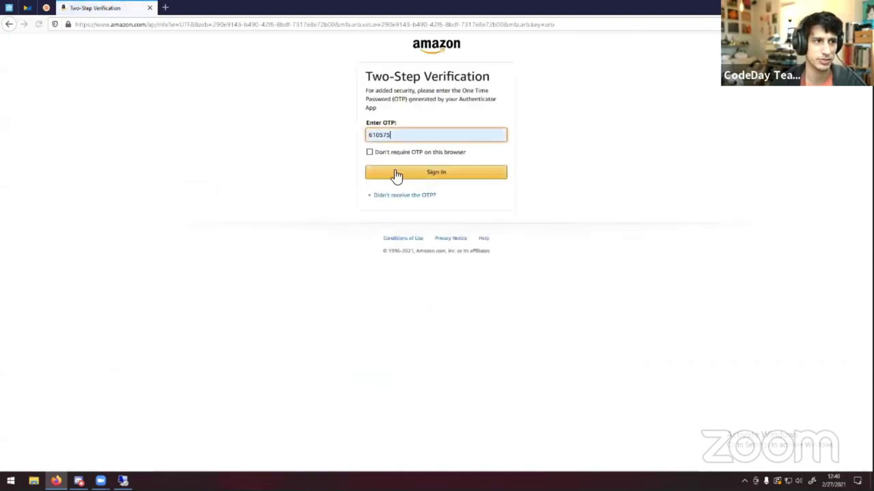
{"action": "left_click", "coordinate": [369, 152]}
{"action": "left_click", "coordinate": [409, 172]}
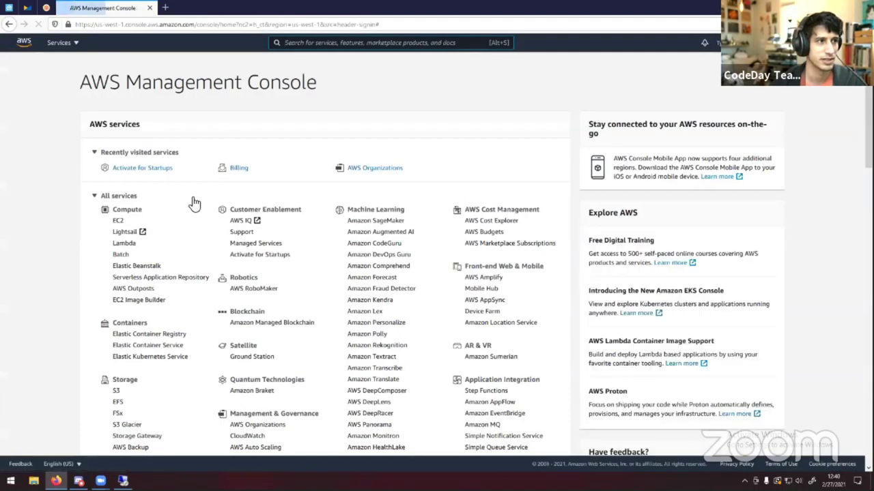
{"action": "scroll", "coordinate": [273, 239], "scroll_direction": "down", "scroll_amount": 4}
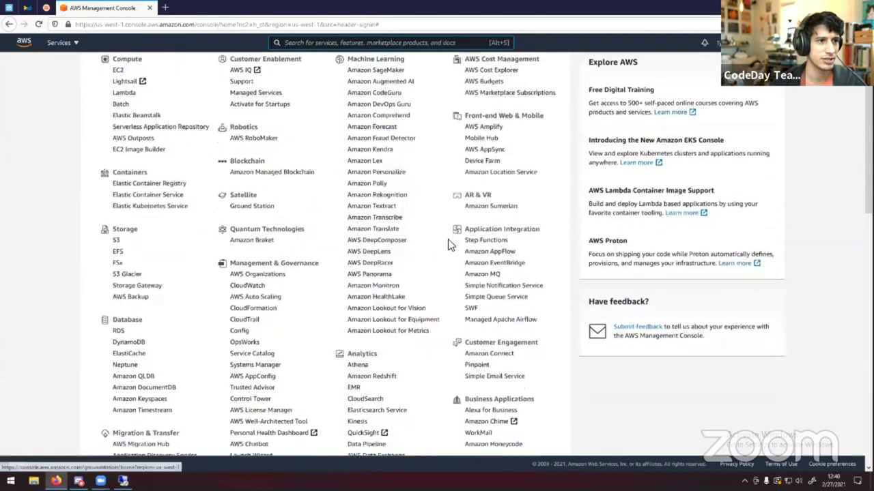
{"action": "scroll", "coordinate": [410, 259], "scroll_direction": "down", "scroll_amount": 4}
{"action": "scroll", "coordinate": [556, 273], "scroll_direction": "down", "scroll_amount": 4}
{"action": "scroll", "coordinate": [556, 273], "scroll_direction": "down", "scroll_amount": 4}
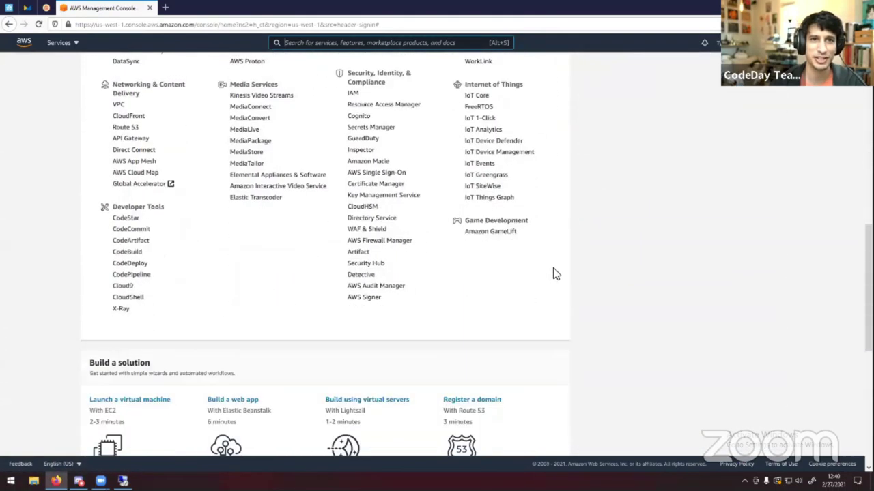
{"action": "scroll", "coordinate": [556, 273], "scroll_direction": "up", "scroll_amount": 5}
{"action": "scroll", "coordinate": [556, 273], "scroll_direction": "up", "scroll_amount": 6}
{"action": "scroll", "coordinate": [556, 273], "scroll_direction": "up", "scroll_amount": 4}
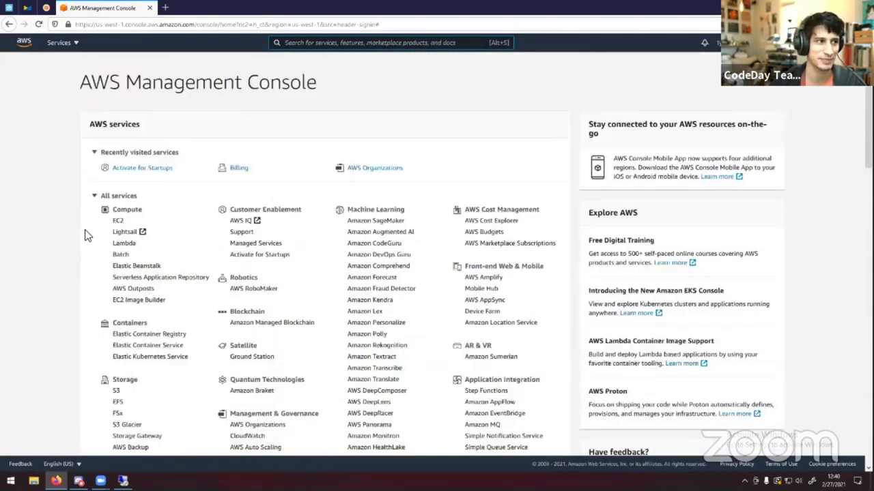
{"action": "scroll", "coordinate": [89, 234], "scroll_direction": "down", "scroll_amount": 2}
{"action": "scroll", "coordinate": [88, 234], "scroll_direction": "down", "scroll_amount": 6}
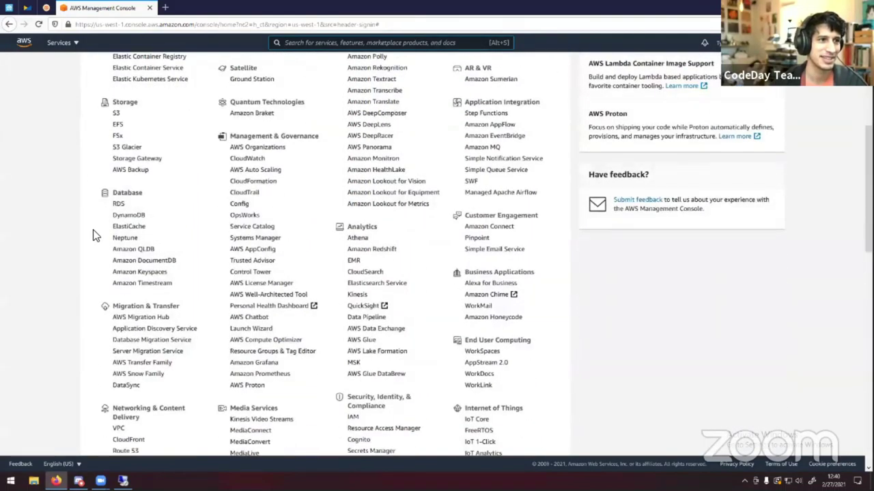
{"action": "scroll", "coordinate": [89, 233], "scroll_direction": "down", "scroll_amount": 6}
{"action": "scroll", "coordinate": [103, 236], "scroll_direction": "up", "scroll_amount": 3}
{"action": "scroll", "coordinate": [103, 237], "scroll_direction": "up", "scroll_amount": 5}
{"action": "scroll", "coordinate": [103, 237], "scroll_direction": "up", "scroll_amount": 4}
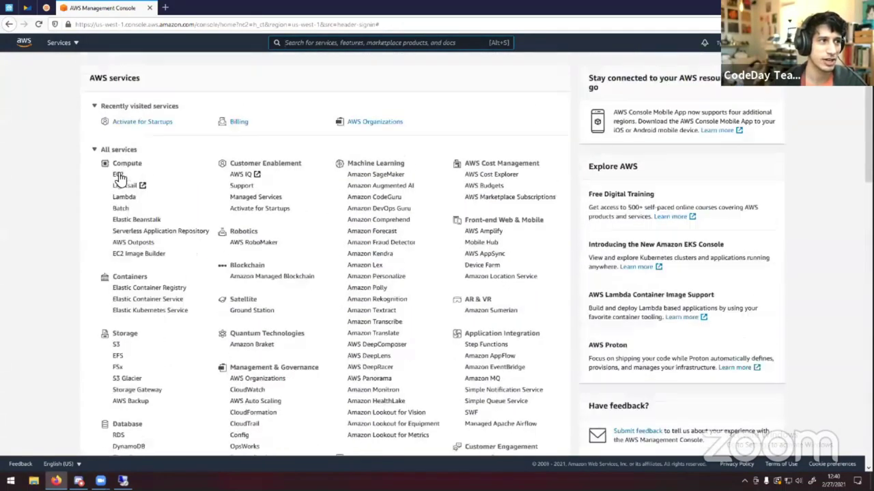
{"action": "left_click", "coordinate": [117, 180]}
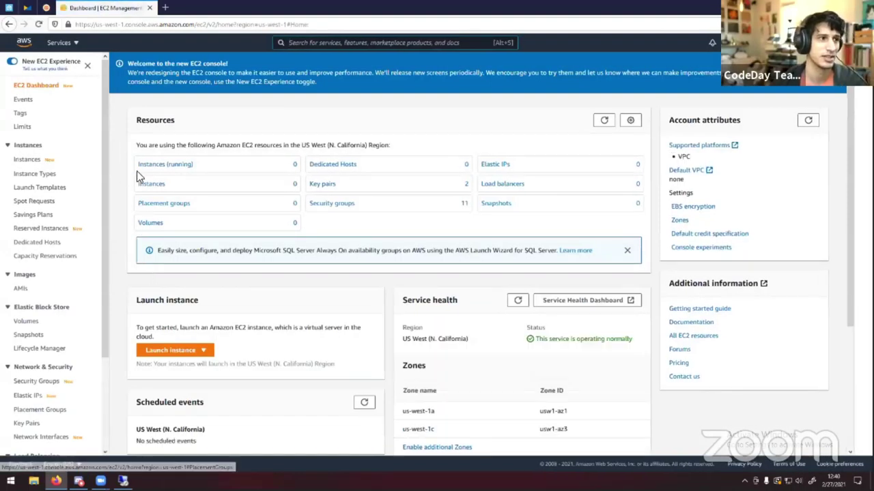
Open portal.azure.com in a new tab, view obs-backup, then list Virtual machines.
{"action": "left_click", "coordinate": [165, 8]}
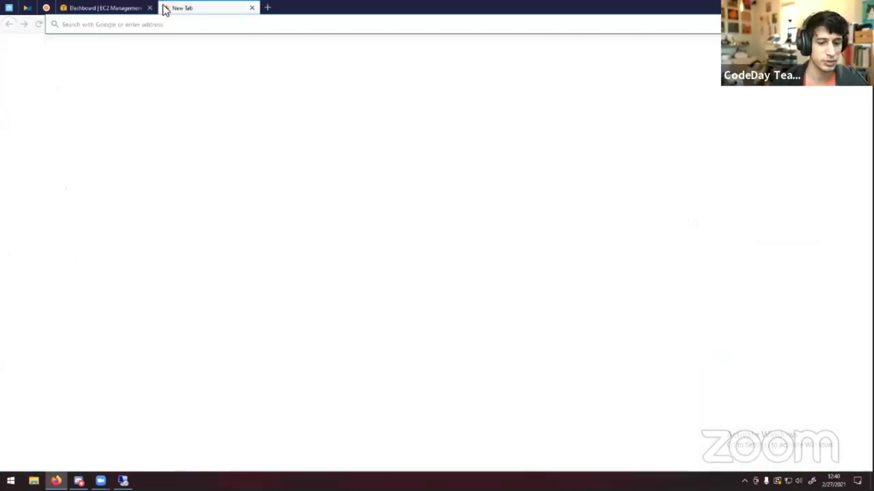
{"action": "type", "text": "https://portal.azure.com"}
{"action": "key", "text": "Return"}
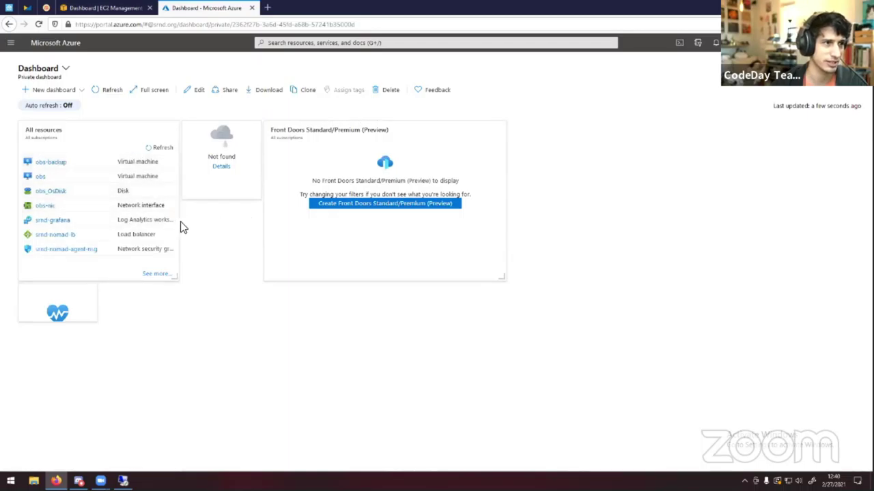
{"action": "left_click", "coordinate": [51, 162]}
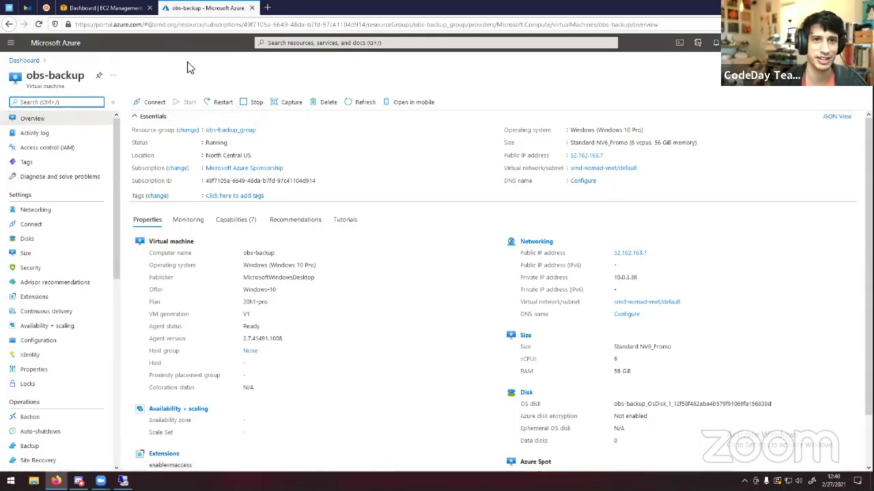
{"action": "left_click", "coordinate": [25, 60]}
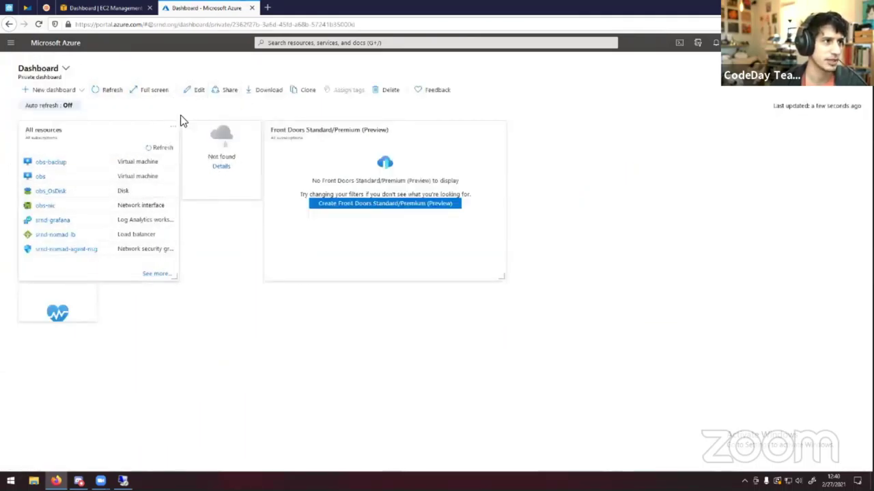
{"action": "left_click", "coordinate": [328, 43]}
{"action": "type", "text": "virt"}
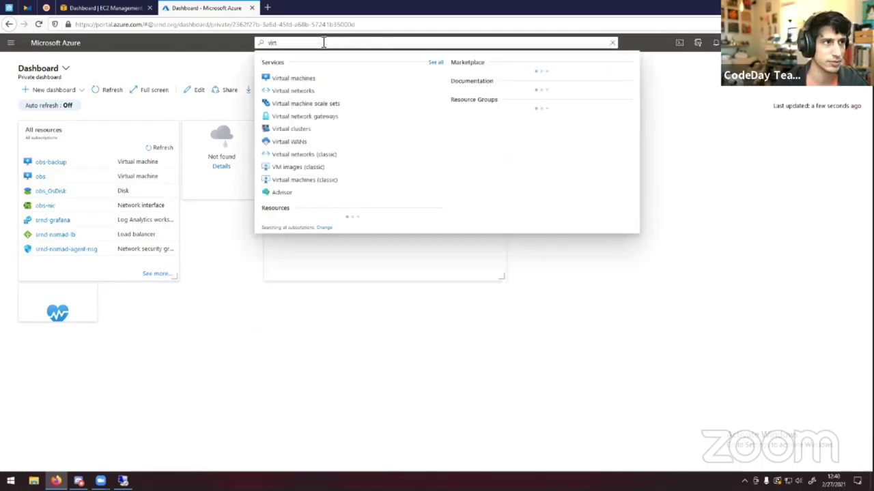
{"action": "left_click", "coordinate": [293, 78]}
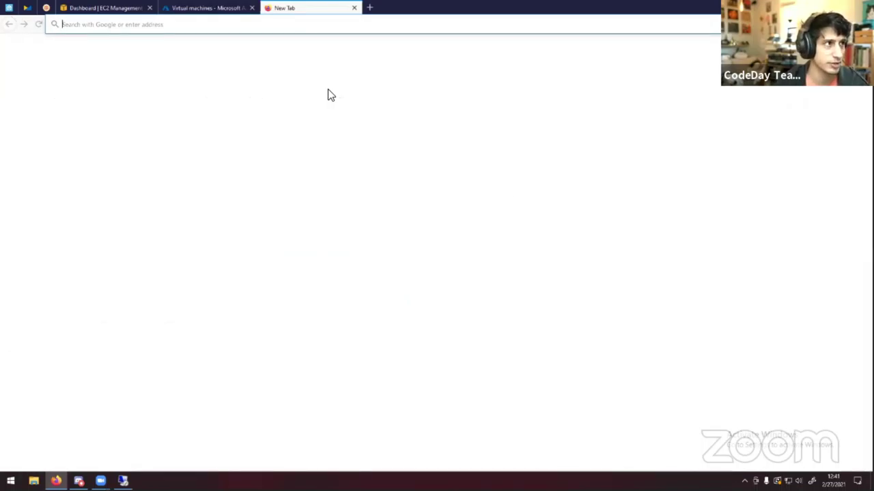
{"action": "type", "text": "aws ec2 "}
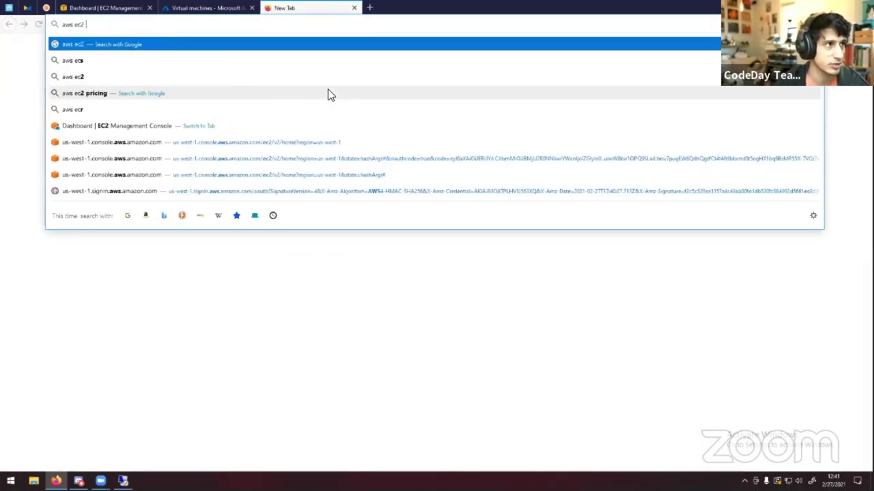
{"action": "type", "text": "pricing"}
Search Google for 'aws ec2 pricing' and open the EC2 On-Demand pricing page.
{"action": "key", "text": "Return"}
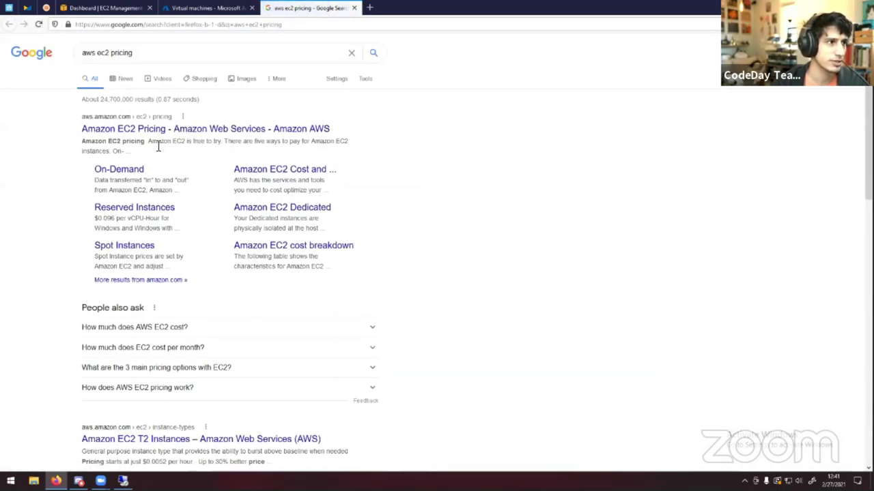
{"action": "left_click", "coordinate": [195, 129]}
{"action": "scroll", "coordinate": [257, 266], "scroll_direction": "down", "scroll_amount": 5}
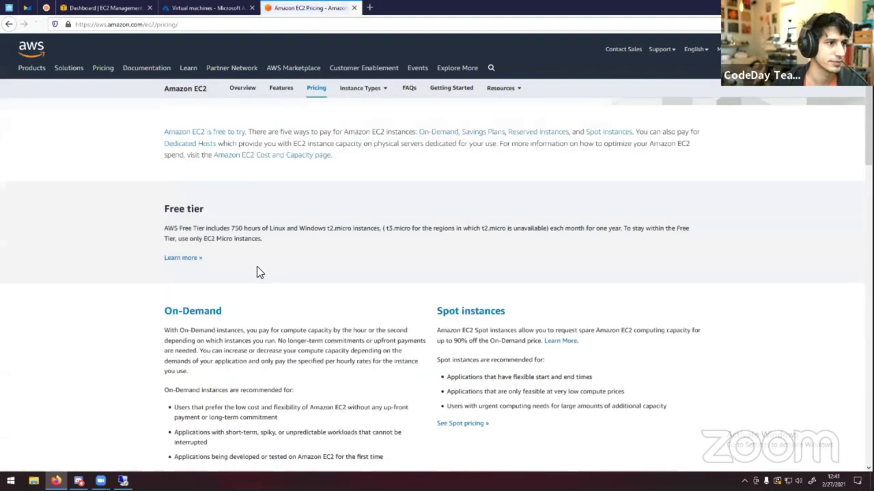
{"action": "scroll", "coordinate": [257, 266], "scroll_direction": "down", "scroll_amount": 5}
{"action": "scroll", "coordinate": [247, 265], "scroll_direction": "up", "scroll_amount": 4}
{"action": "right_click", "coordinate": [76, 256]}
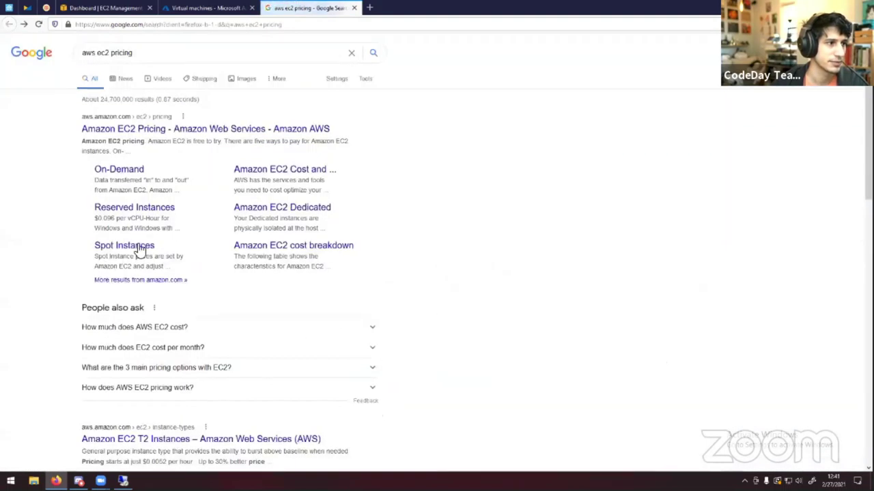
{"action": "left_click", "coordinate": [120, 169]}
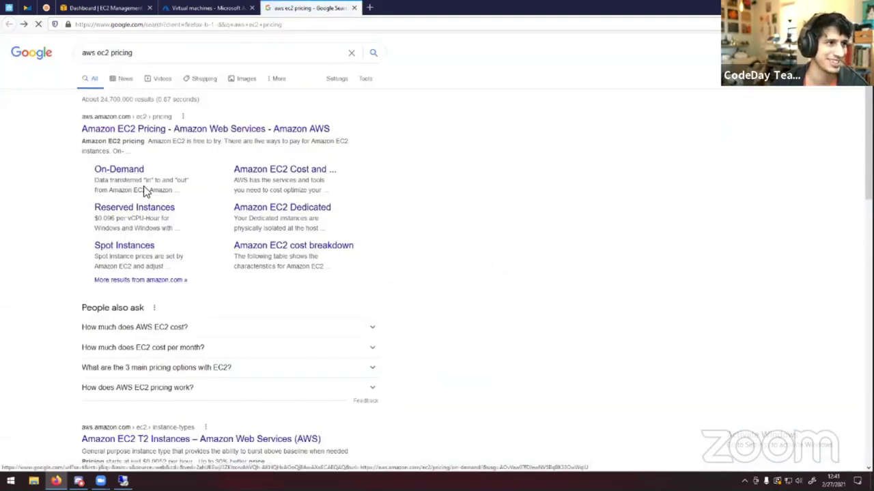
{"action": "scroll", "coordinate": [362, 296], "scroll_direction": "down", "scroll_amount": 2}
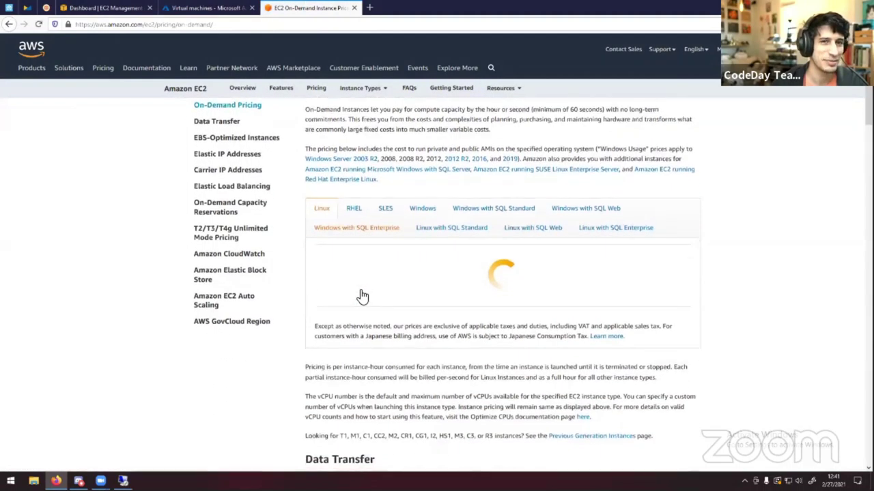
{"action": "scroll", "coordinate": [359, 293], "scroll_direction": "down", "scroll_amount": 3}
{"action": "scroll", "coordinate": [359, 227], "scroll_direction": "down", "scroll_amount": 3}
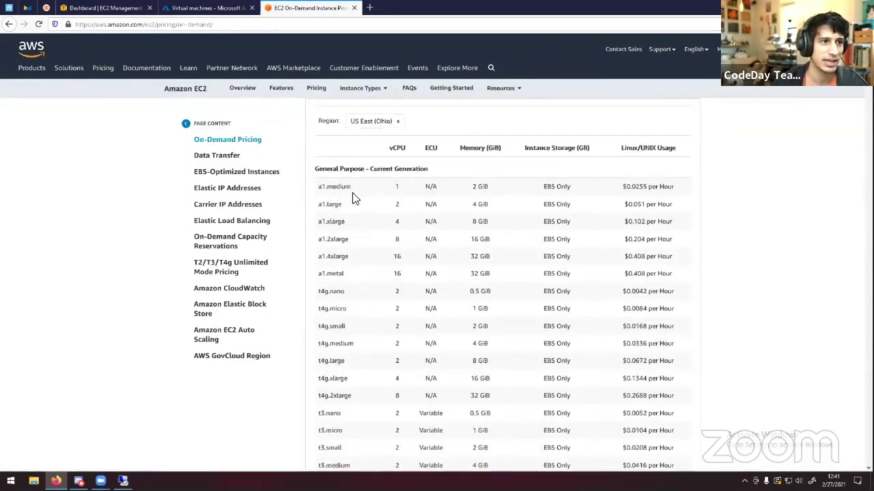
{"action": "scroll", "coordinate": [329, 204], "scroll_direction": "up", "scroll_amount": 1}
Keep US East (Ohio) in the pricing table and copy the a1.medium price 0.0255.
{"action": "left_click", "coordinate": [380, 168]}
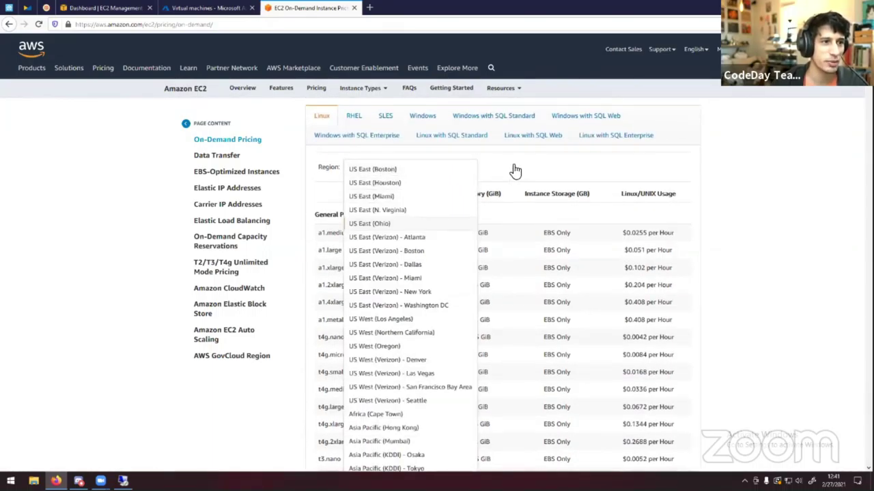
{"action": "left_click", "coordinate": [478, 171]}
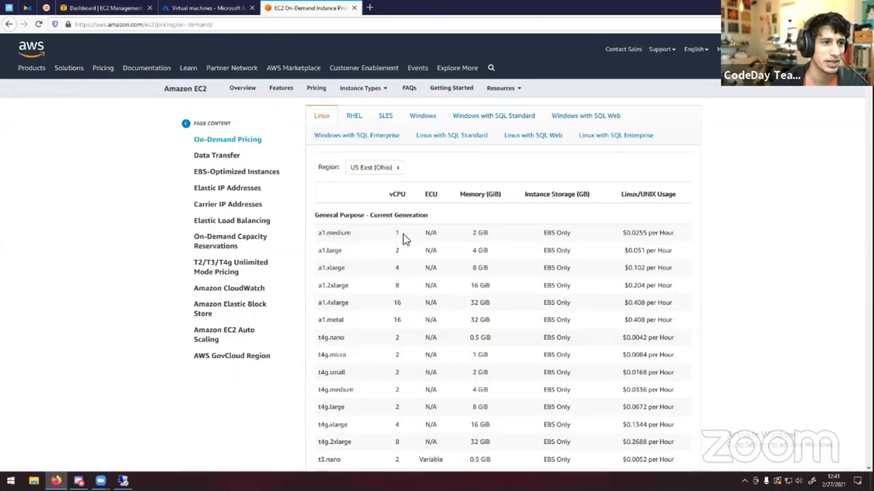
{"action": "left_click_drag", "start_coordinate": [471, 233], "coordinate": [486, 235]}
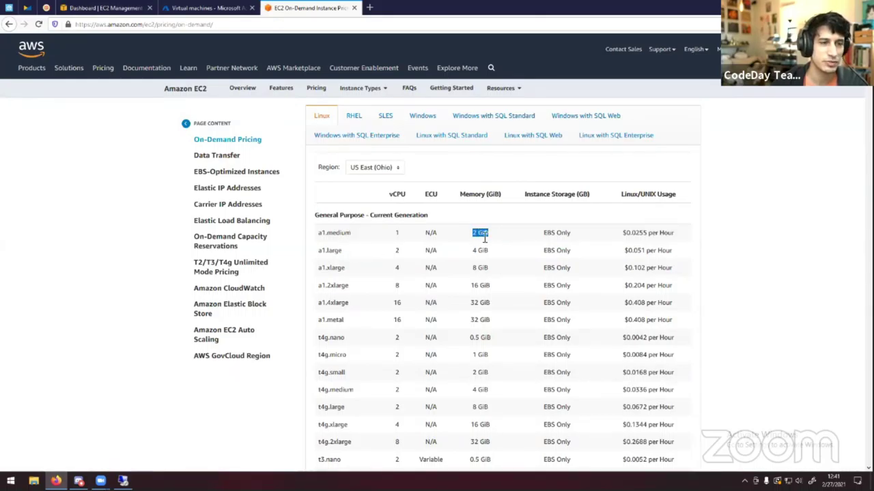
{"action": "left_click", "coordinate": [640, 240]}
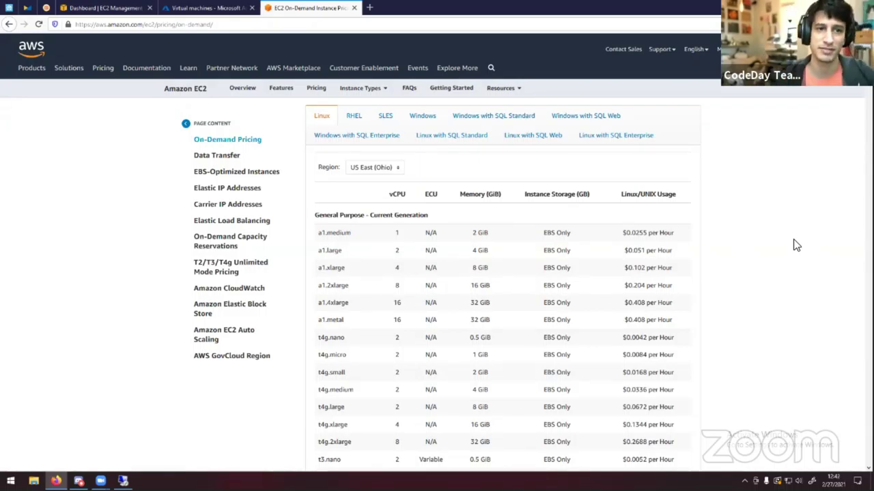
{"action": "right_click", "coordinate": [629, 235]}
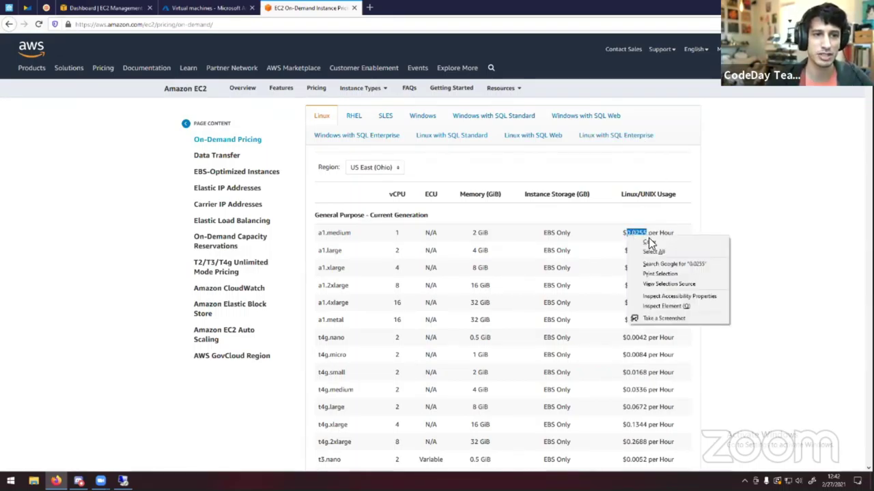
{"action": "left_click", "coordinate": [703, 242]}
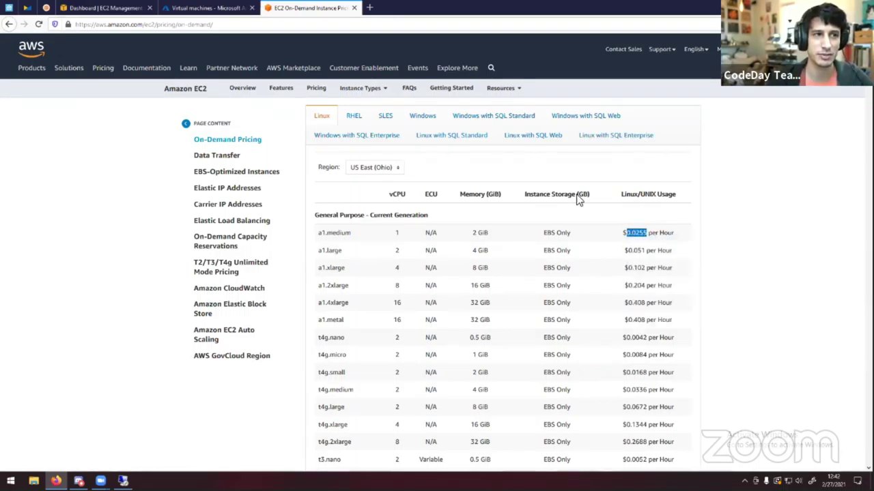
Calculate the monthly cost 0.0255 * 24 * 31 = 18.972 in a new tab.
{"action": "left_click", "coordinate": [369, 8]}
{"action": "key", "text": "ctrl+v"}
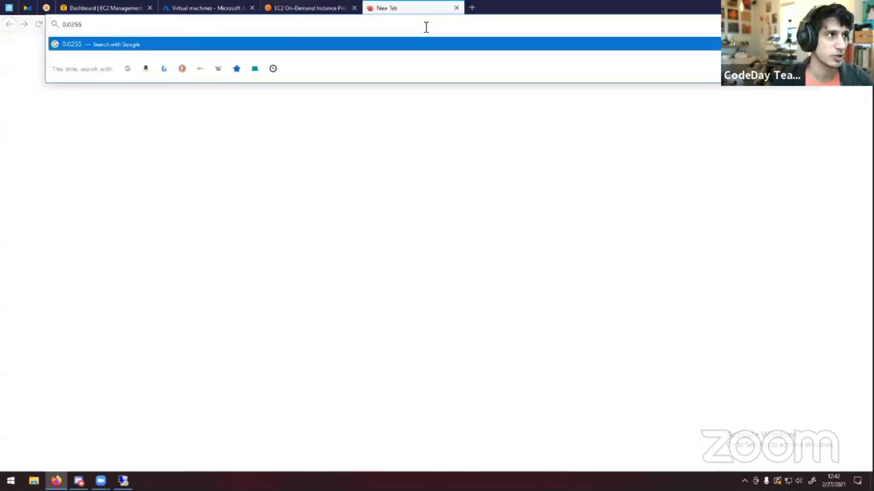
{"action": "type", "text": "24 * 31"}
{"action": "key", "text": "Return"}
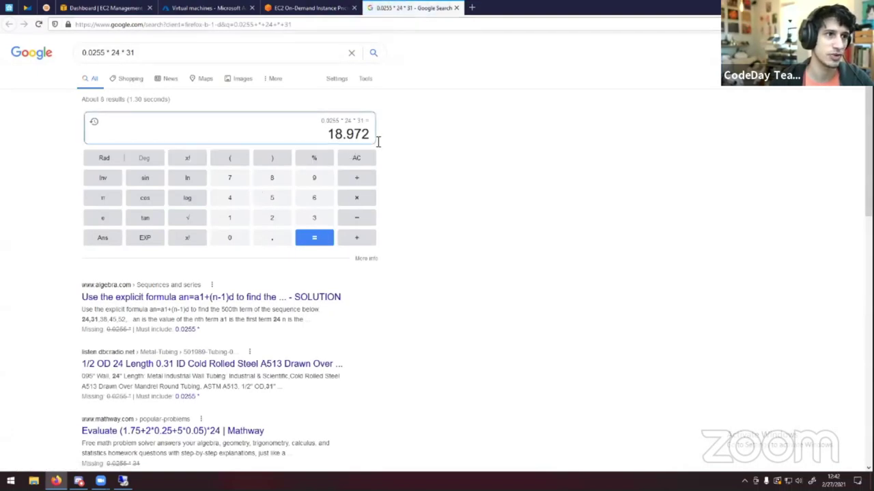
{"action": "left_click_drag", "start_coordinate": [335, 133], "coordinate": [355, 133]}
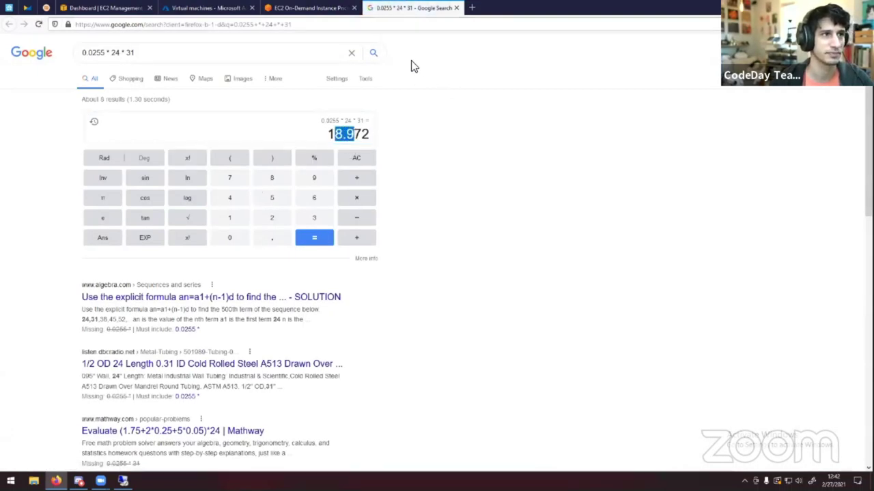
Close the calculator tab and return to the Azure virtual machines list.
{"action": "key", "text": "ctrl+w"}
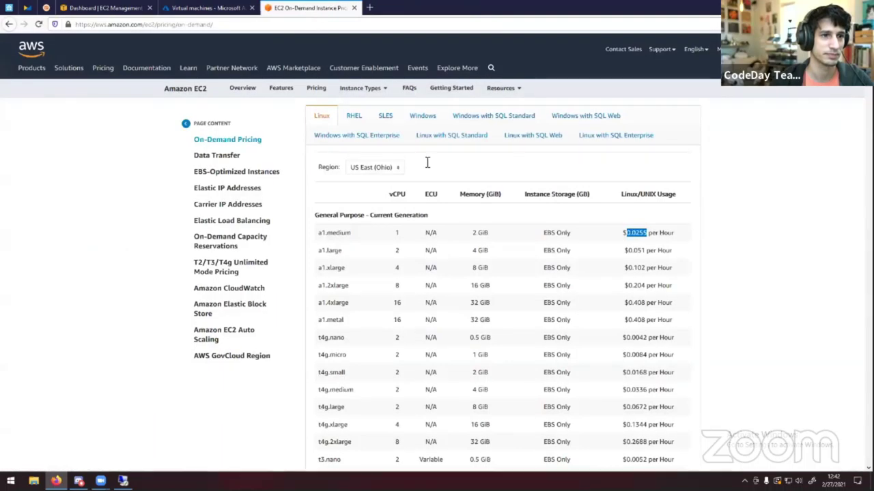
{"action": "left_click", "coordinate": [715, 228]}
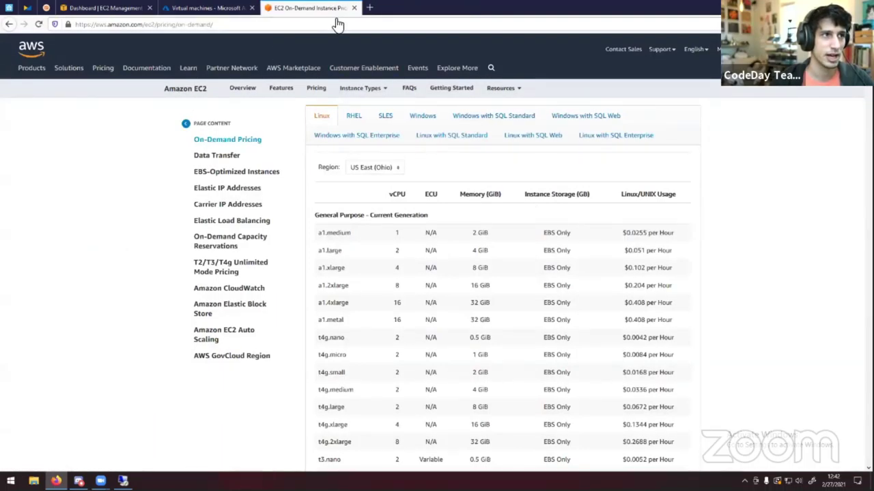
{"action": "left_click", "coordinate": [205, 7]}
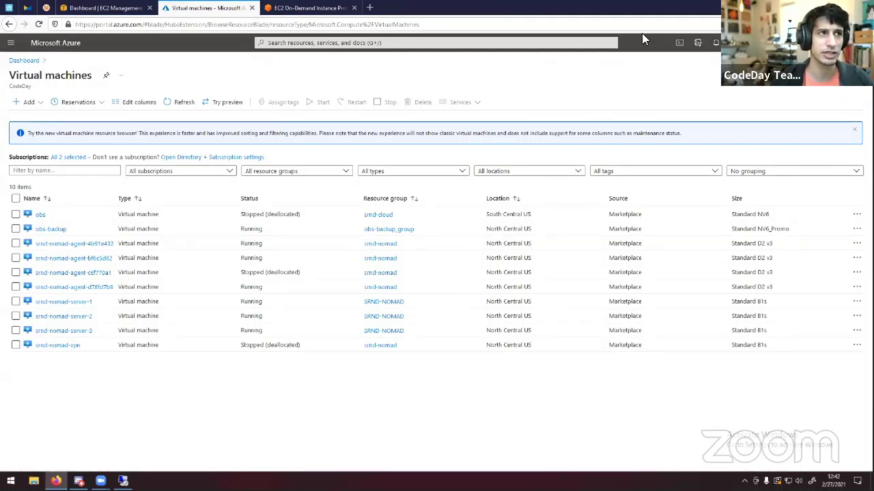
{"action": "left_click", "coordinate": [370, 8]}
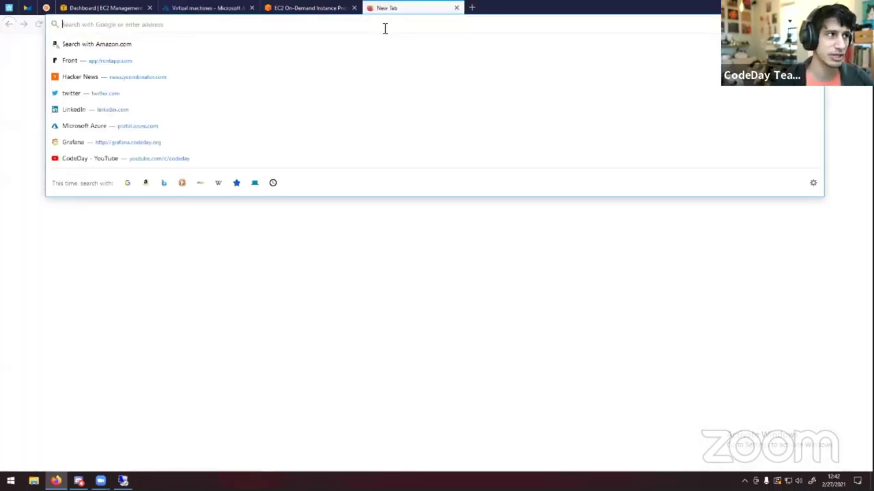
{"action": "type", "text": "digi"}
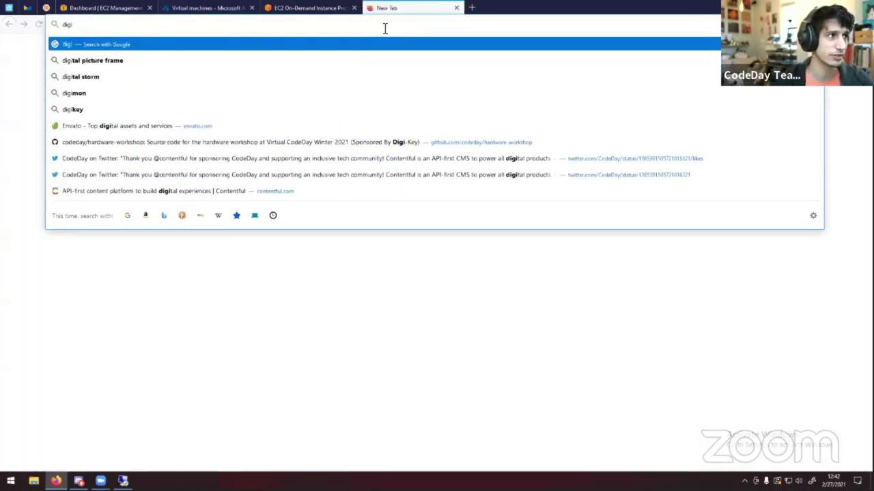
{"action": "type", "text": "tal ocean"}
Search 'digital ocean' and browse the digitalocean.com homepage, highlighting its heading.
{"action": "key", "text": "Return"}
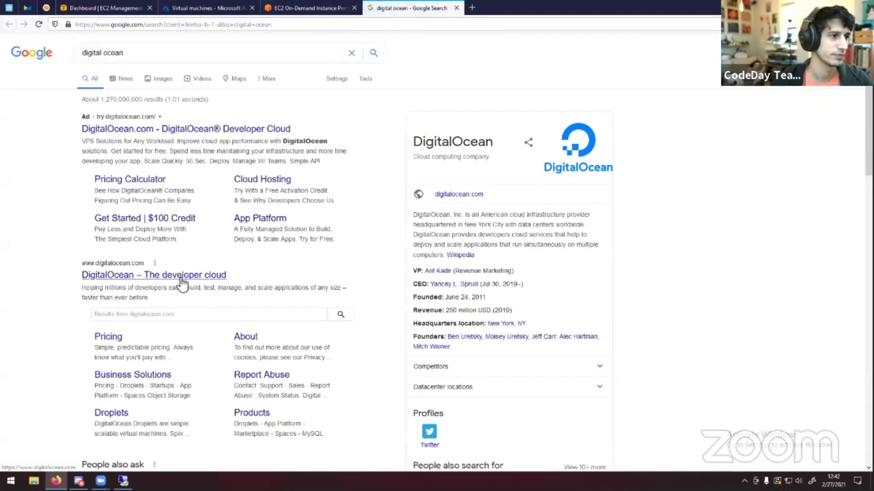
{"action": "left_click", "coordinate": [177, 275]}
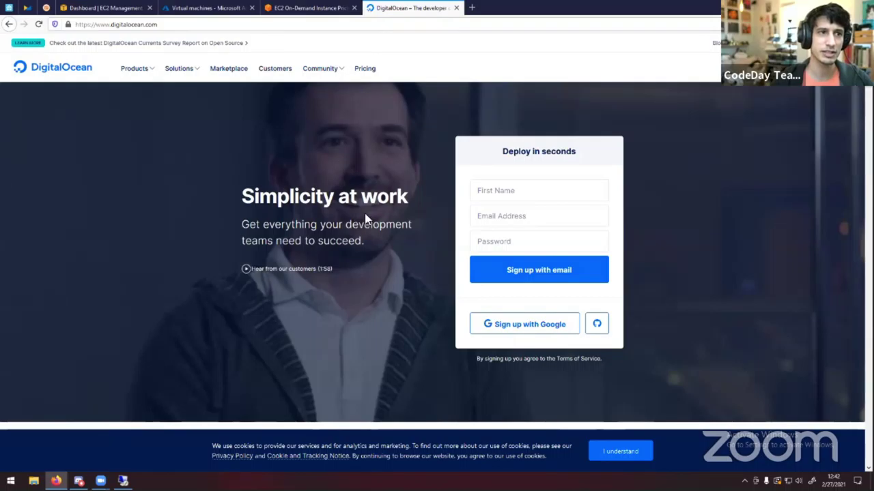
{"action": "double_click", "coordinate": [294, 197]}
{"action": "left_click", "coordinate": [294, 198]}
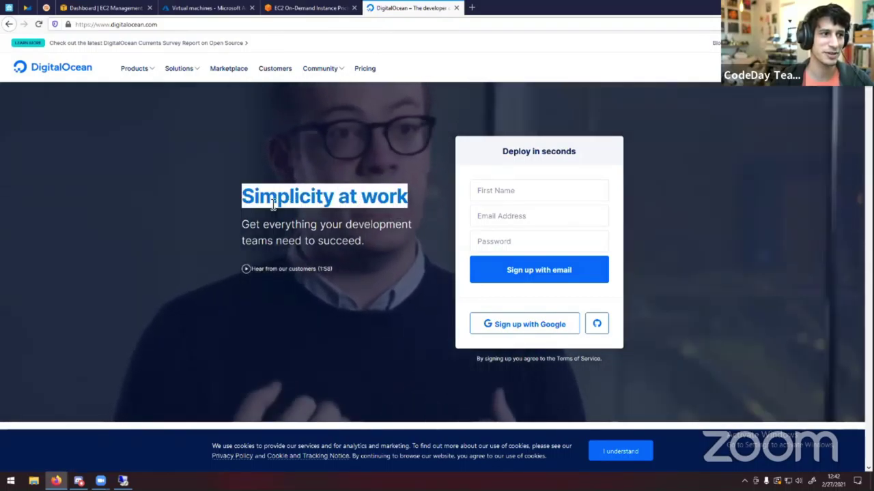
{"action": "left_click", "coordinate": [328, 197]}
{"action": "scroll", "coordinate": [335, 198], "scroll_direction": "down", "scroll_amount": 1}
{"action": "scroll", "coordinate": [334, 197], "scroll_direction": "down", "scroll_amount": 3}
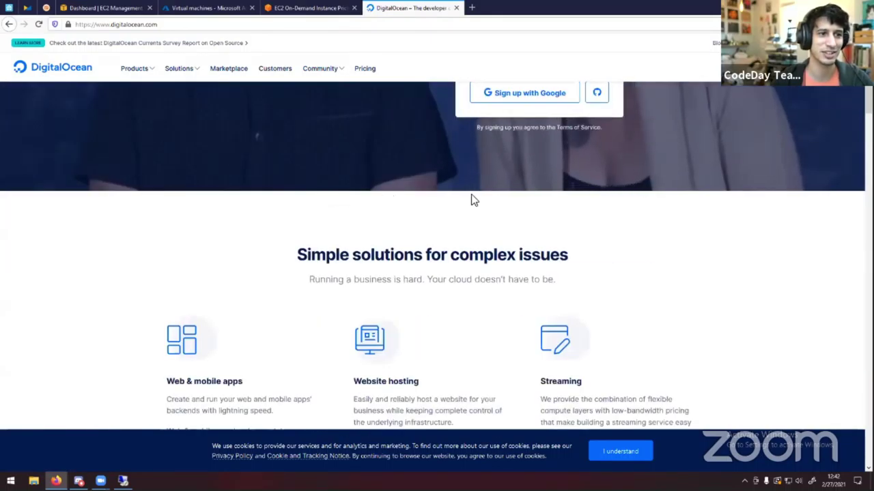
{"action": "scroll", "coordinate": [470, 198], "scroll_direction": "up", "scroll_amount": 3}
{"action": "scroll", "coordinate": [512, 198], "scroll_direction": "up", "scroll_amount": 2}
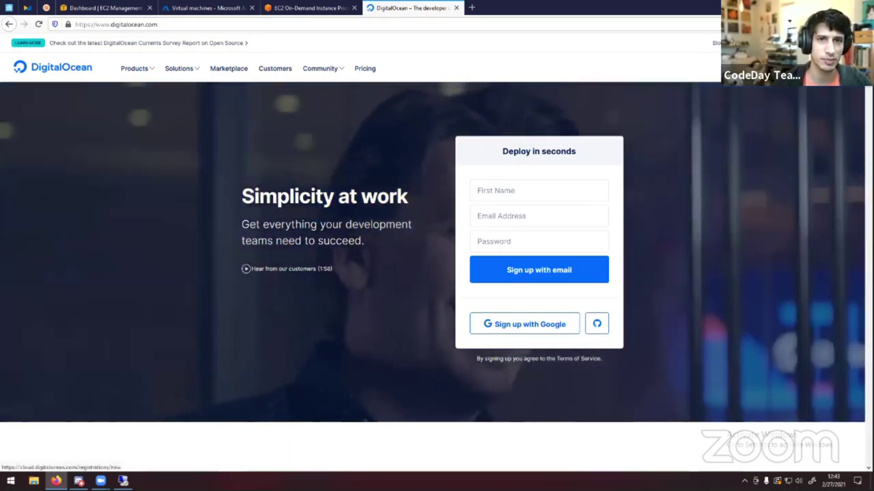
Sign in to DigitalOcean with the saved login, reaching the email verification-code step.
{"action": "left_click", "coordinate": [771, 68]}
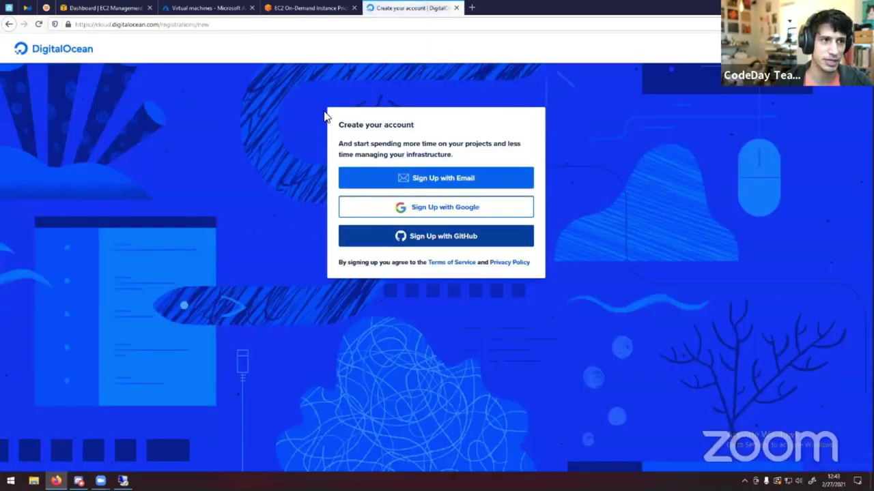
{"action": "right_click", "coordinate": [326, 114]}
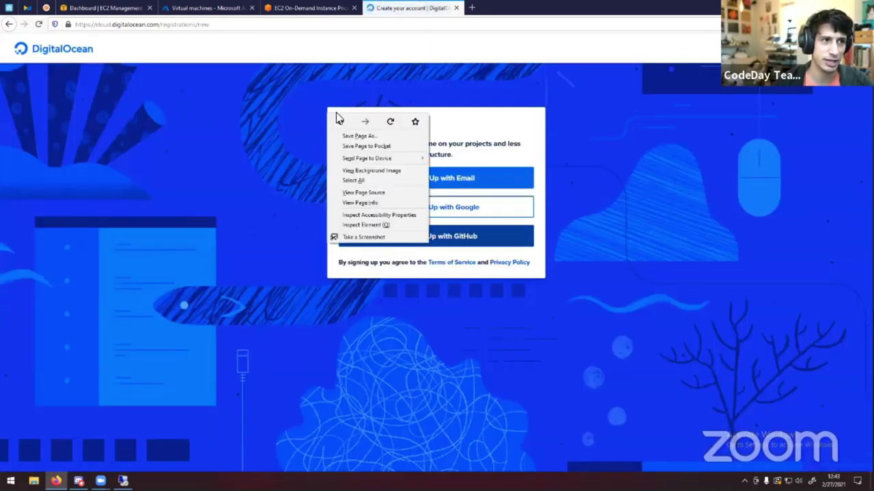
{"action": "left_click", "coordinate": [340, 123]}
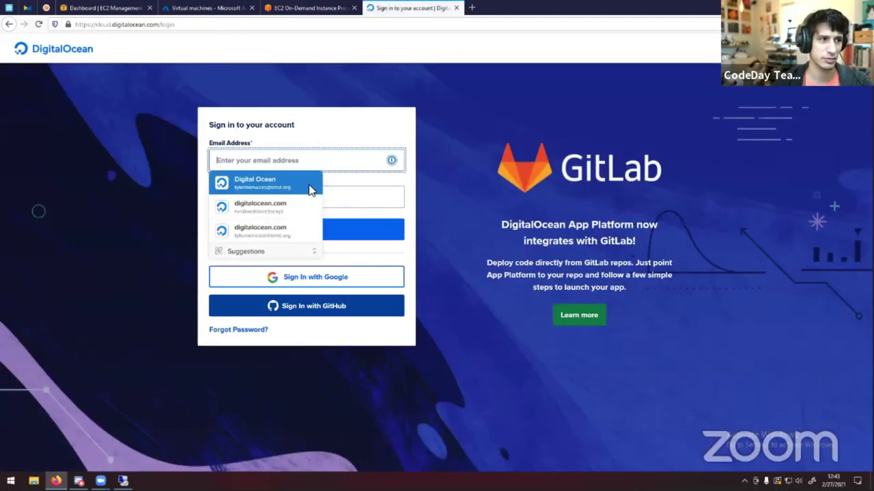
{"action": "left_click", "coordinate": [308, 188]}
{"action": "left_click", "coordinate": [351, 231]}
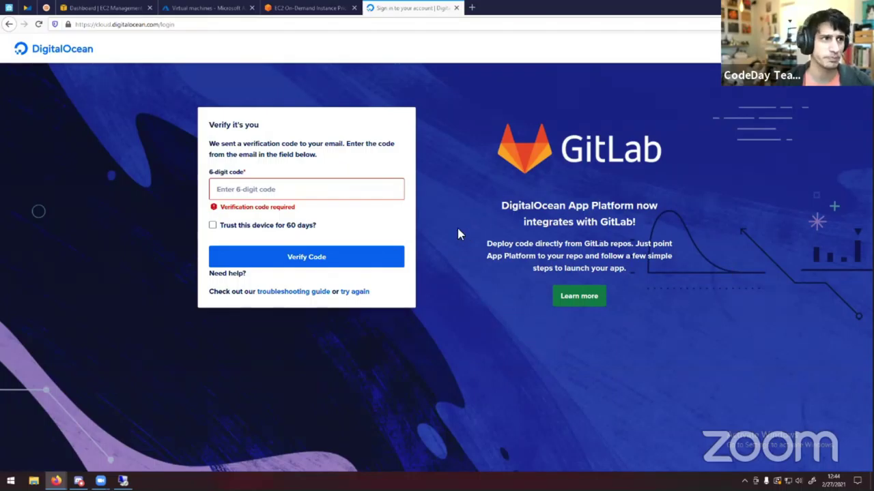
{"action": "left_click", "coordinate": [106, 8]}
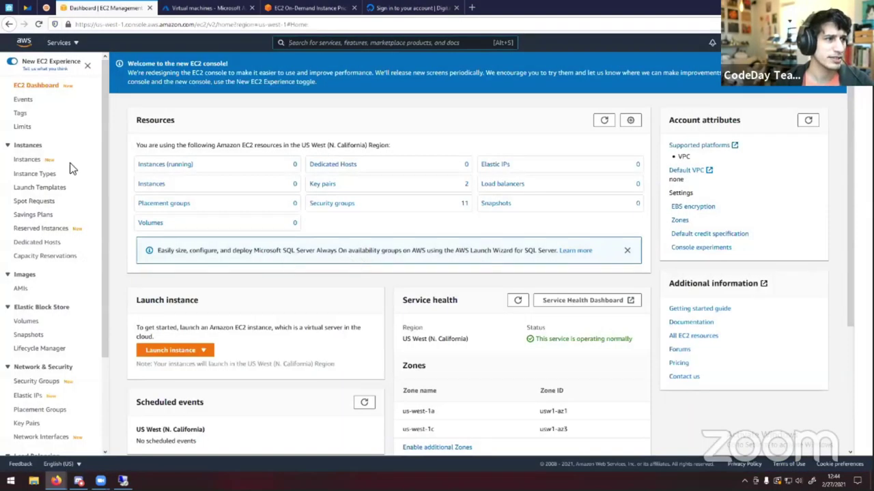
Reload the AWS console page, then return to the DigitalOcean verification-code tab.
{"action": "right_click", "coordinate": [8, 24]}
{"action": "left_click", "coordinate": [54, 47]}
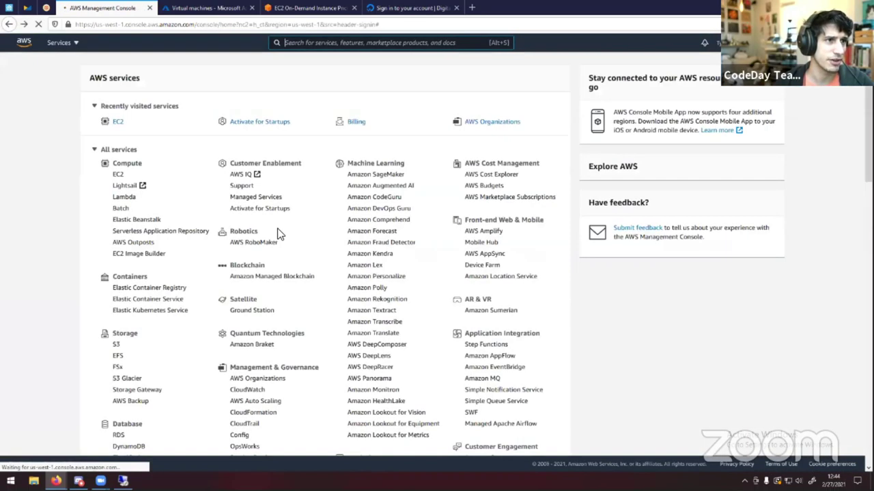
{"action": "scroll", "coordinate": [316, 235], "scroll_direction": "down", "scroll_amount": 5}
{"action": "scroll", "coordinate": [316, 235], "scroll_direction": "down", "scroll_amount": 5}
{"action": "scroll", "coordinate": [316, 235], "scroll_direction": "down", "scroll_amount": 5}
{"action": "scroll", "coordinate": [316, 235], "scroll_direction": "up", "scroll_amount": 8}
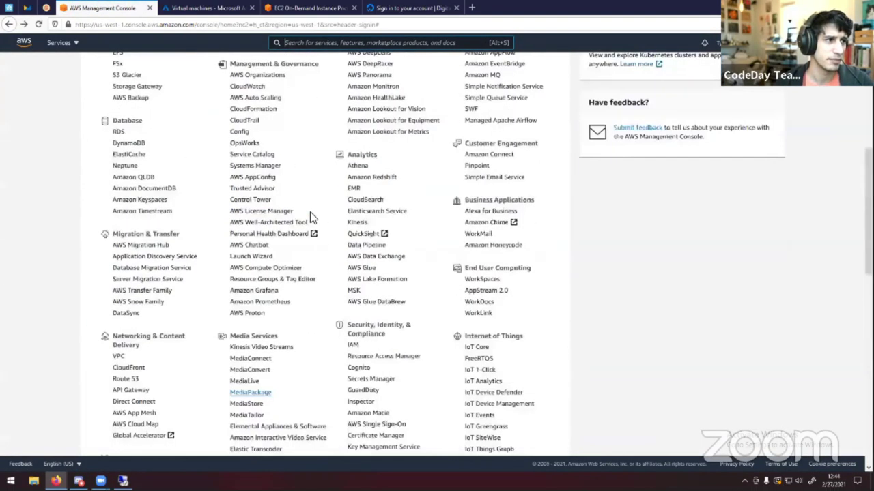
{"action": "scroll", "coordinate": [355, 218], "scroll_direction": "up", "scroll_amount": 5}
{"action": "scroll", "coordinate": [355, 219], "scroll_direction": "up", "scroll_amount": 3}
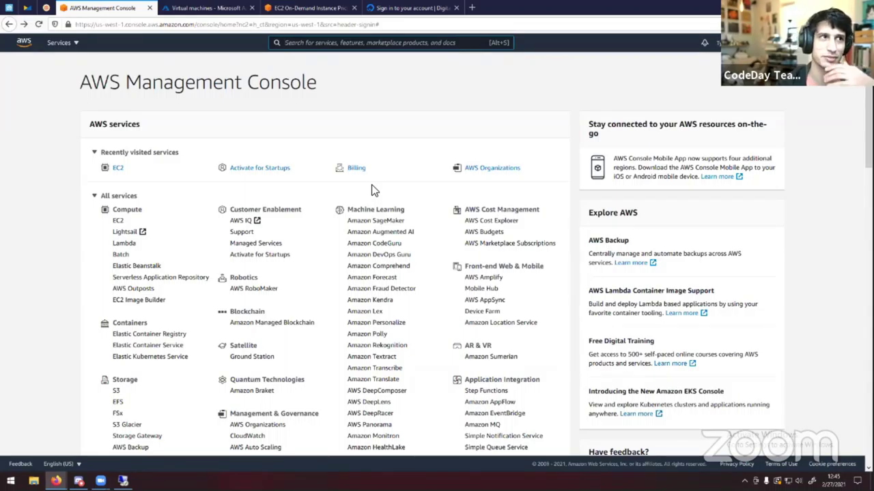
{"action": "left_click", "coordinate": [410, 8]}
Paste the emailed verification code, trust this device for 60 days, and verify it.
{"action": "right_click", "coordinate": [336, 197]}
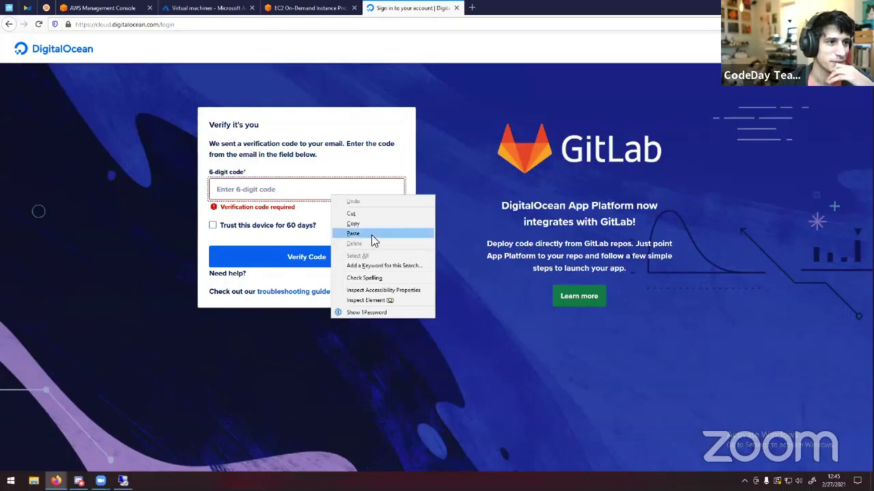
{"action": "left_click", "coordinate": [353, 233]}
{"action": "left_click", "coordinate": [213, 225]}
{"action": "left_click", "coordinate": [306, 246]}
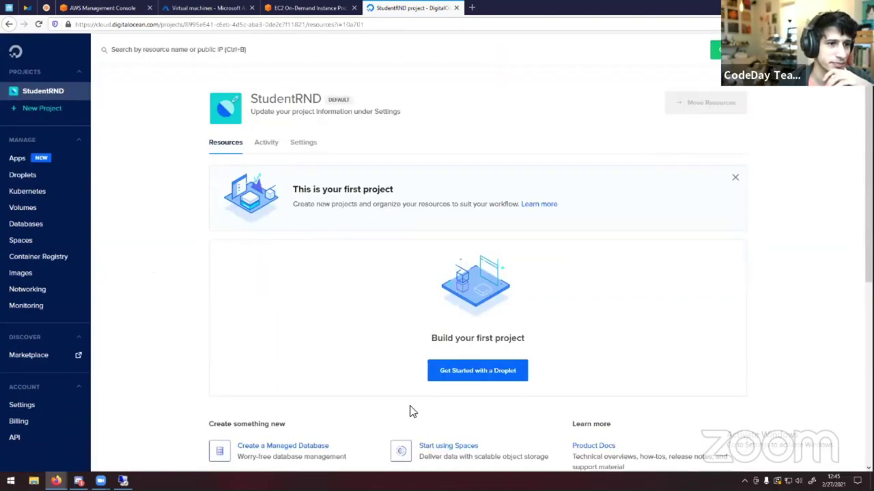
Start creating a first Droplet and switch the plans to Regular Intel with SSD.
{"action": "left_click", "coordinate": [483, 370]}
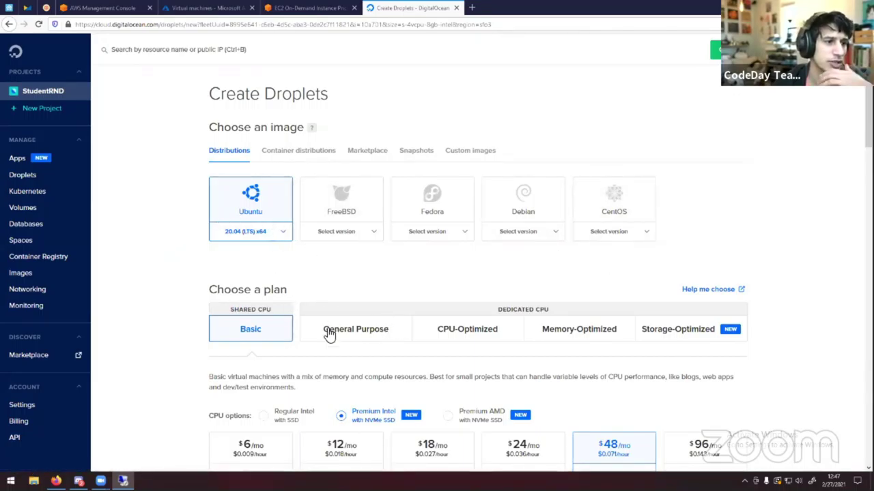
{"action": "scroll", "coordinate": [327, 348], "scroll_direction": "down", "scroll_amount": 3}
{"action": "scroll", "coordinate": [328, 348], "scroll_direction": "down", "scroll_amount": 2}
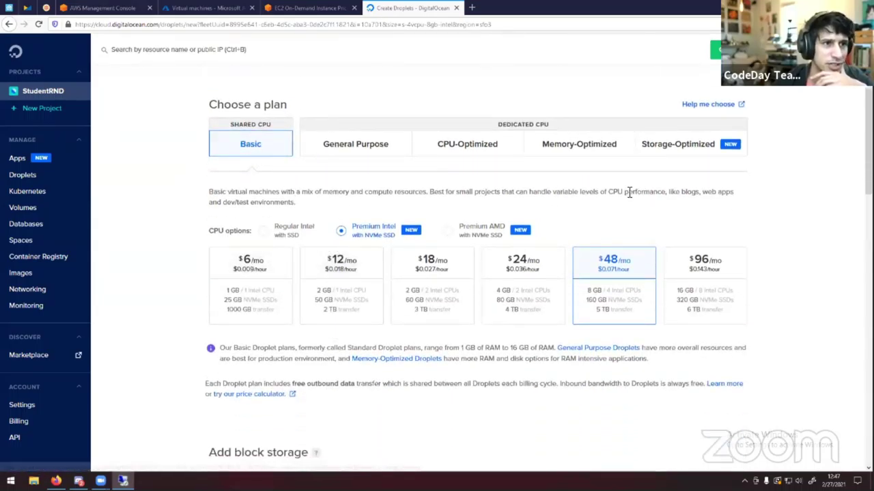
{"action": "left_click", "coordinate": [264, 231]}
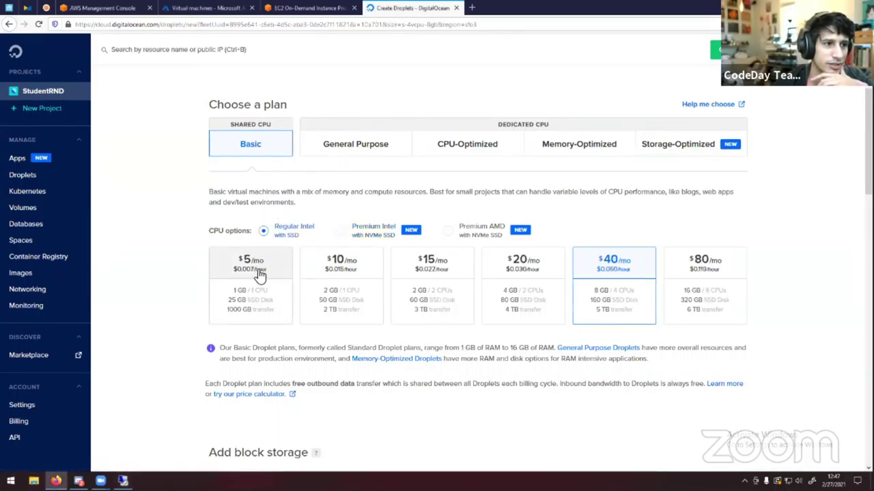
Choose the $5/mo Basic plan with 1 GB RAM, 1 CPU and 25 GB SSD.
{"action": "left_click", "coordinate": [260, 274]}
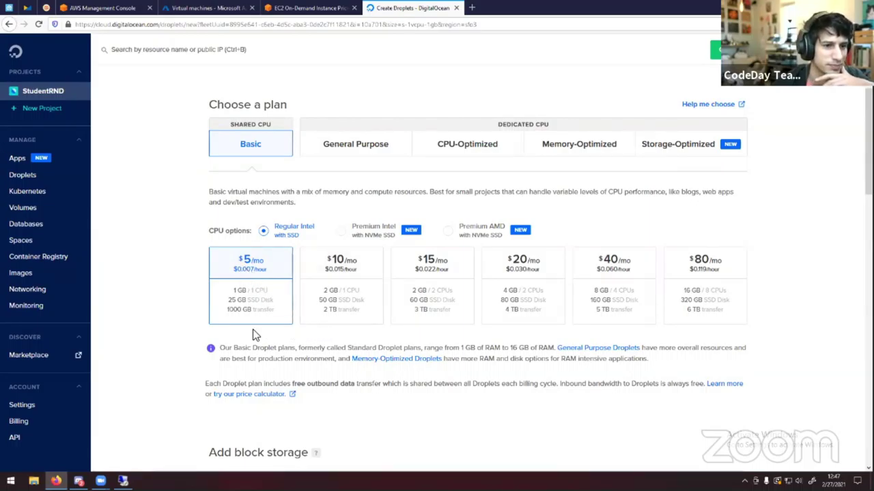
{"action": "scroll", "coordinate": [256, 335], "scroll_direction": "down", "scroll_amount": 1}
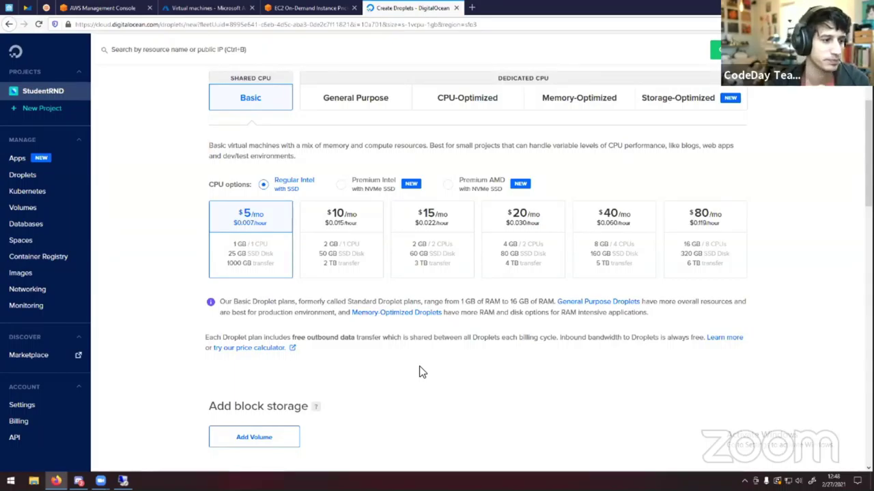
{"action": "scroll", "coordinate": [422, 371], "scroll_direction": "down", "scroll_amount": 3}
{"action": "scroll", "coordinate": [278, 358], "scroll_direction": "down", "scroll_amount": 1}
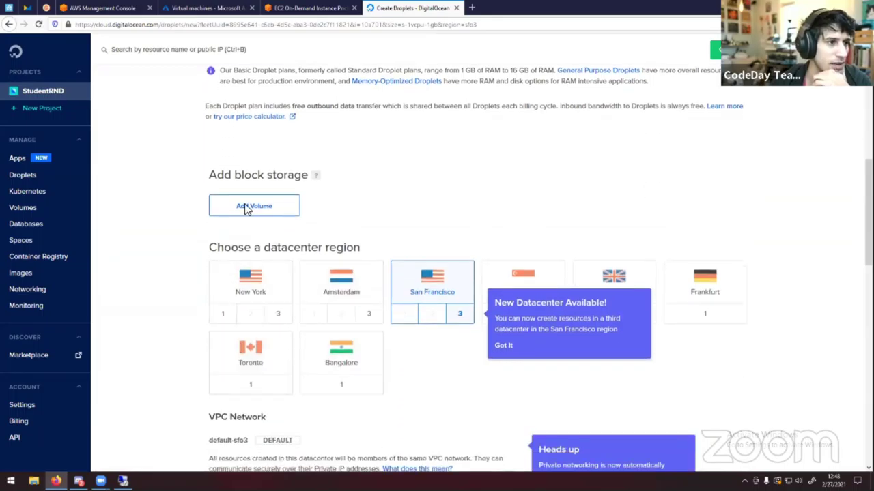
Place the droplet in the New York 3 datacenter and use root password authentication.
{"action": "left_click", "coordinate": [254, 274]}
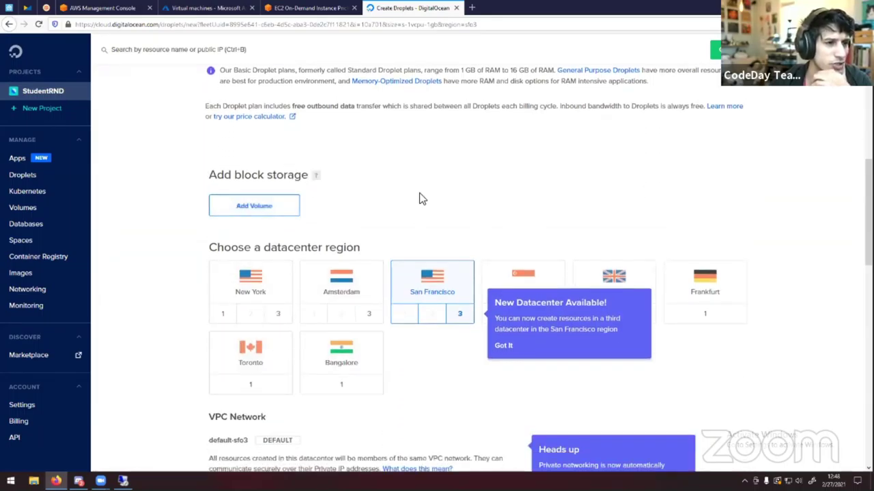
{"action": "scroll", "coordinate": [421, 198], "scroll_direction": "down", "scroll_amount": 2}
{"action": "left_click", "coordinate": [504, 254]}
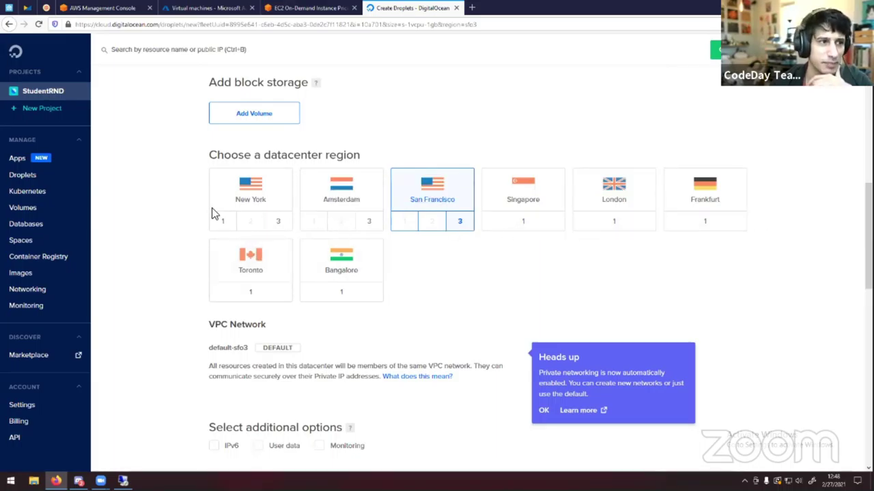
{"action": "left_click", "coordinate": [278, 220]}
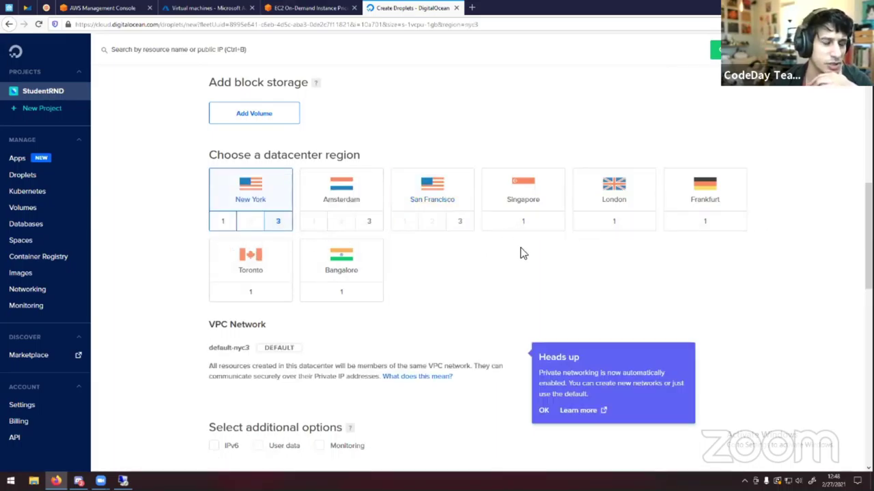
{"action": "scroll", "coordinate": [614, 273], "scroll_direction": "down", "scroll_amount": 2}
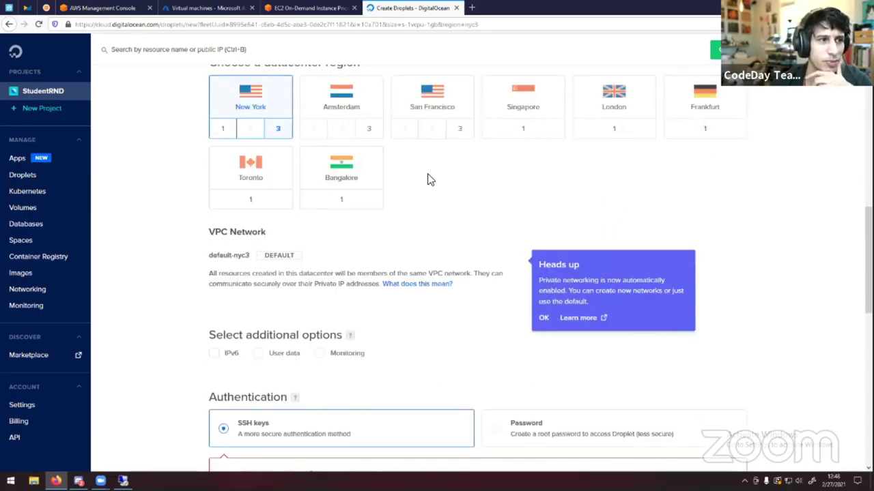
{"action": "scroll", "coordinate": [430, 211], "scroll_direction": "down", "scroll_amount": 1}
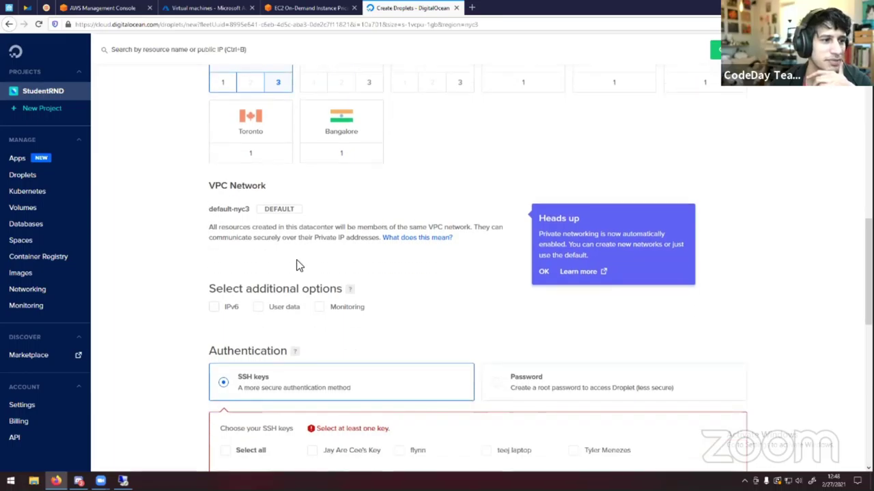
{"action": "scroll", "coordinate": [396, 300], "scroll_direction": "down", "scroll_amount": 1}
{"action": "scroll", "coordinate": [519, 259], "scroll_direction": "down", "scroll_amount": 1}
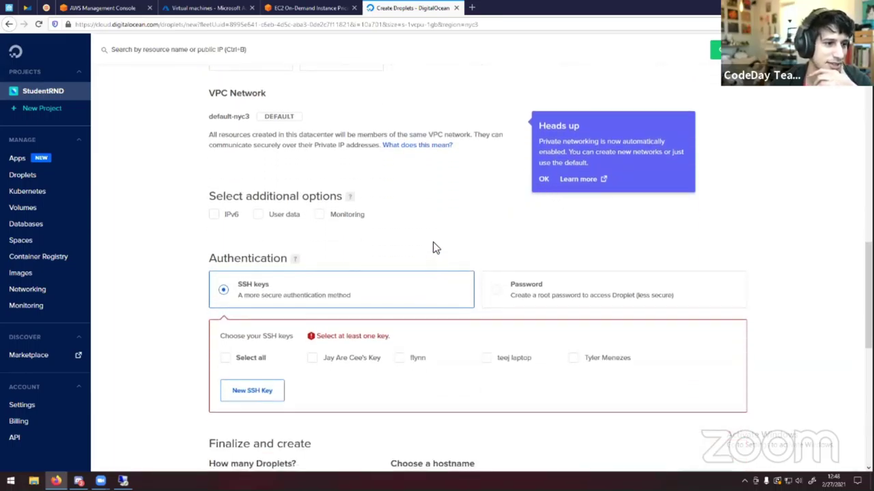
{"action": "left_click", "coordinate": [490, 293]}
{"action": "scroll", "coordinate": [364, 284], "scroll_direction": "up", "scroll_amount": 2}
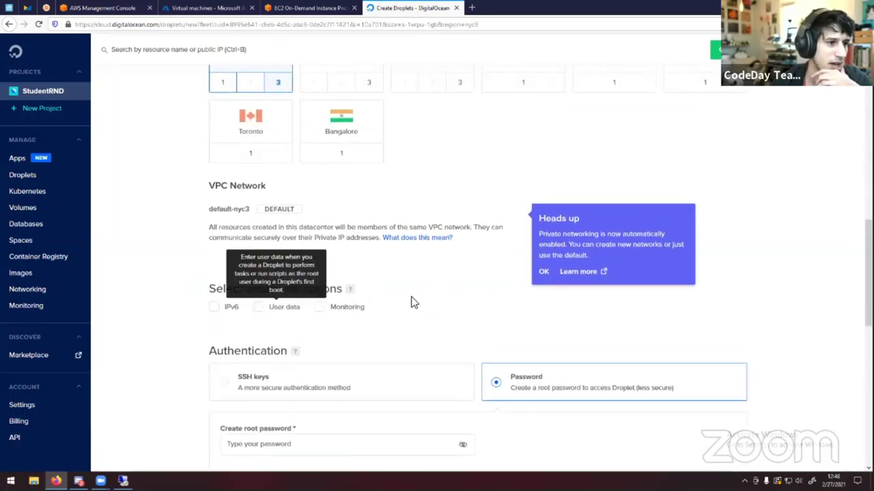
{"action": "scroll", "coordinate": [400, 346], "scroll_direction": "down", "scroll_amount": 2}
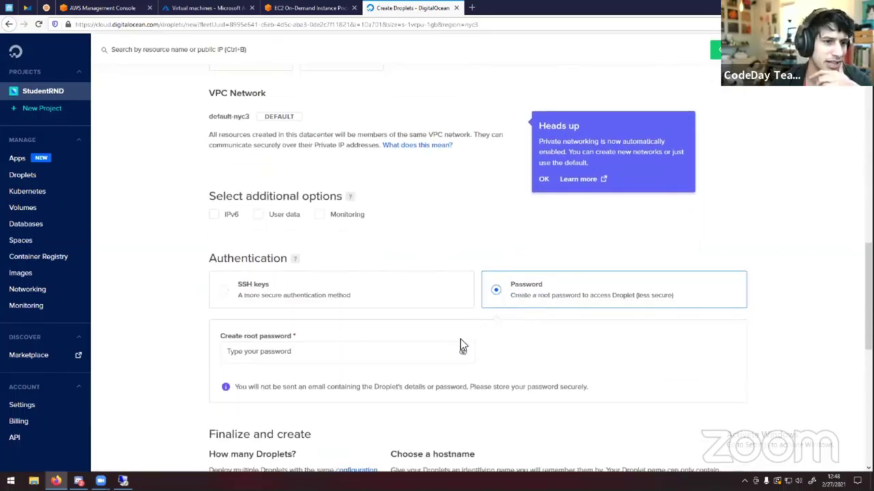
Enter a root password that meets all the requirements.
{"action": "left_click", "coordinate": [396, 357]}
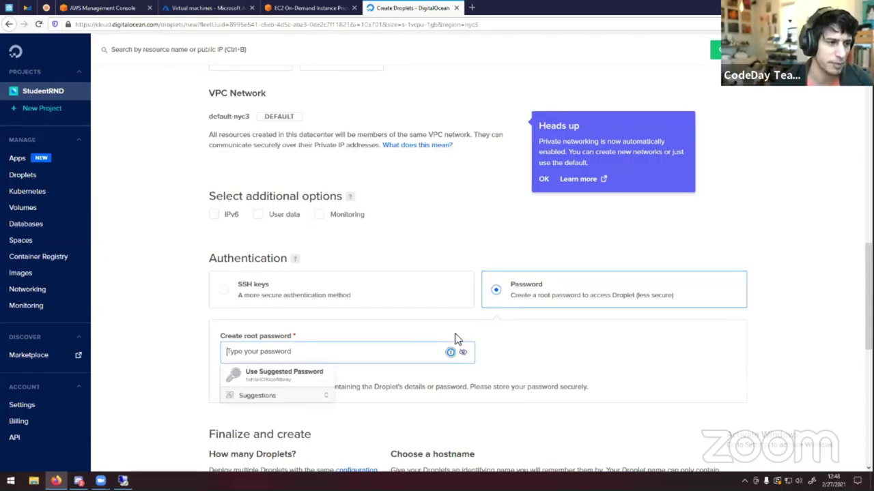
{"action": "type", "text": "***"}
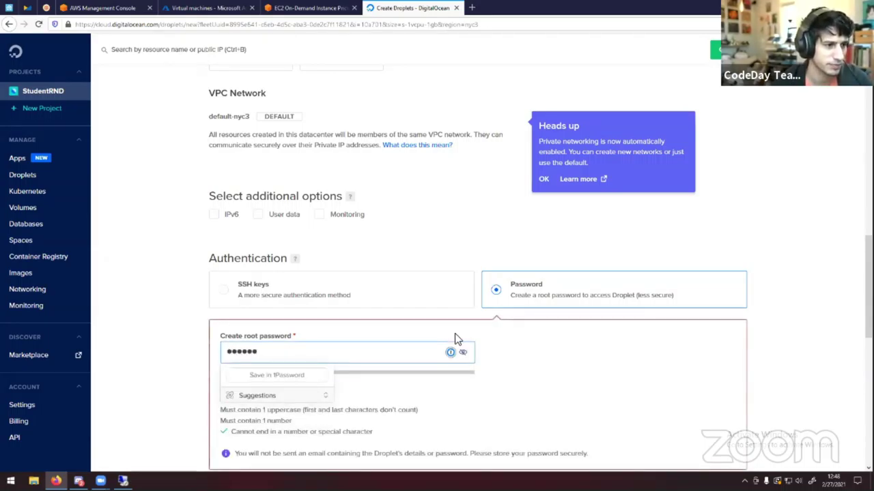
{"action": "type", "text": "***"}
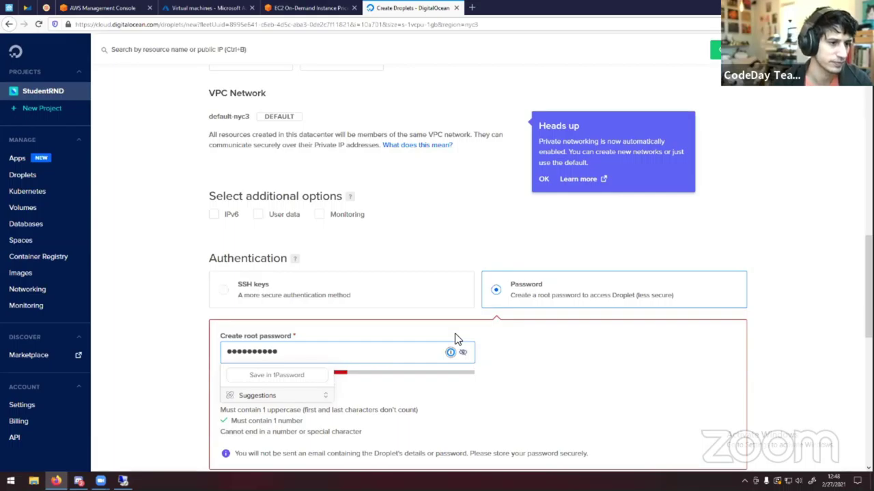
{"action": "left_click", "coordinate": [487, 394]}
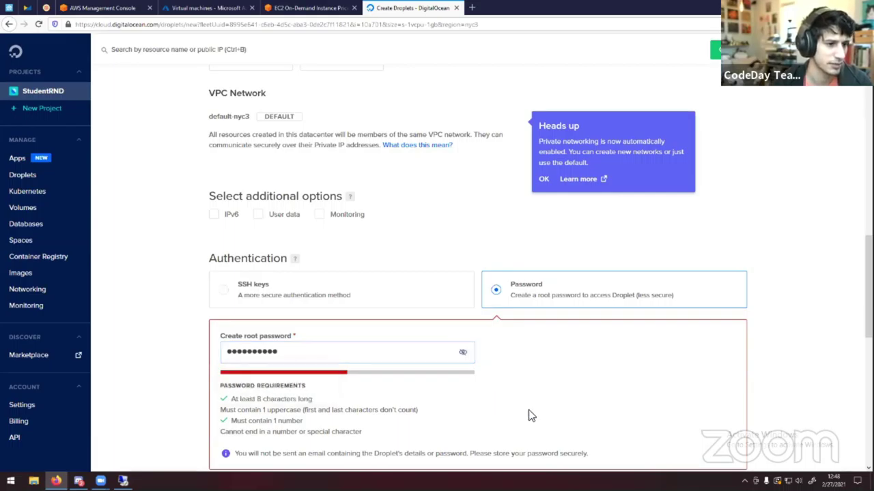
{"action": "double_click", "coordinate": [370, 353]}
{"action": "type", "text": "***"}
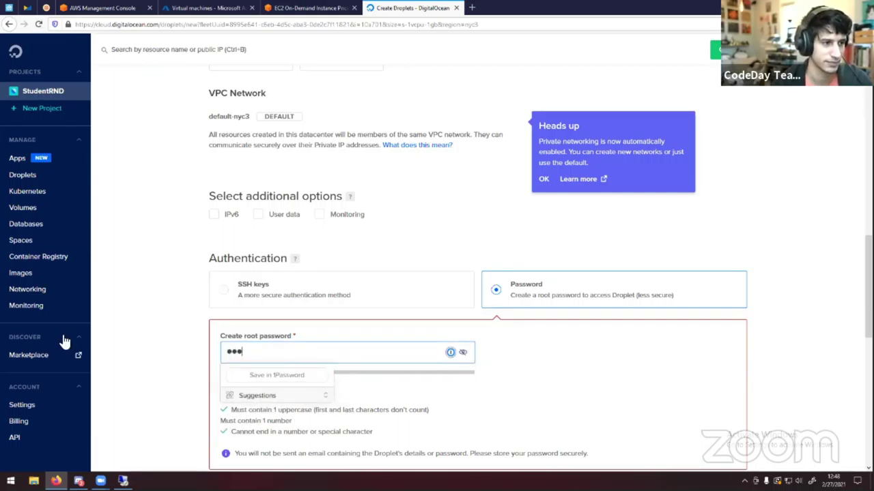
{"action": "type", "text": "****"}
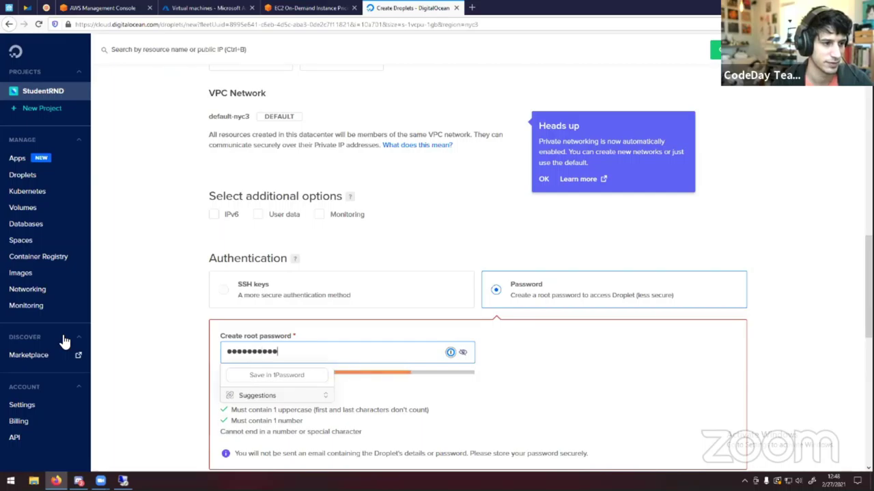
{"action": "left_click", "coordinate": [144, 334]}
{"action": "scroll", "coordinate": [174, 327], "scroll_direction": "down", "scroll_amount": 3}
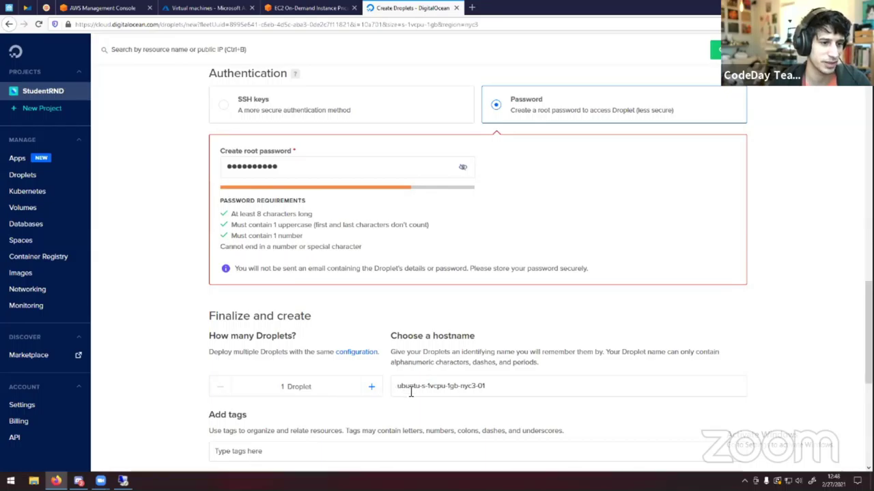
{"action": "scroll", "coordinate": [454, 393], "scroll_direction": "down", "scroll_amount": 3}
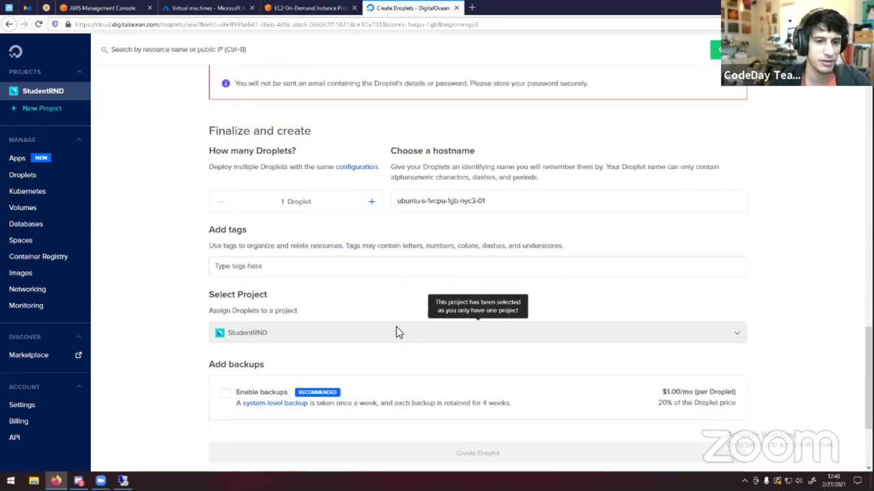
{"action": "scroll", "coordinate": [396, 326], "scroll_direction": "down", "scroll_amount": 2}
{"action": "scroll", "coordinate": [395, 326], "scroll_direction": "down", "scroll_amount": 1}
{"action": "scroll", "coordinate": [366, 325], "scroll_direction": "down", "scroll_amount": 1}
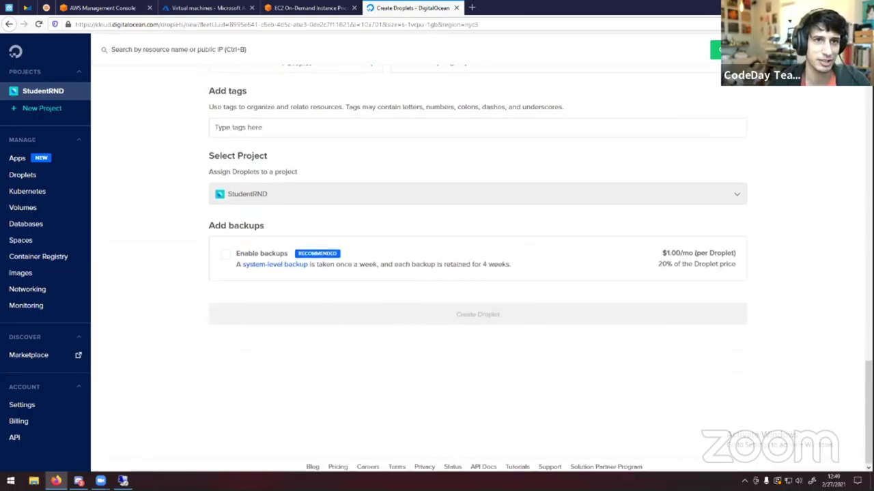
{"action": "scroll", "coordinate": [640, 279], "scroll_direction": "up", "scroll_amount": 3}
{"action": "scroll", "coordinate": [640, 279], "scroll_direction": "up", "scroll_amount": 3}
{"action": "scroll", "coordinate": [307, 301], "scroll_direction": "down", "scroll_amount": 1}
{"action": "scroll", "coordinate": [348, 279], "scroll_direction": "up", "scroll_amount": 1}
{"action": "scroll", "coordinate": [491, 244], "scroll_direction": "up", "scroll_amount": 1}
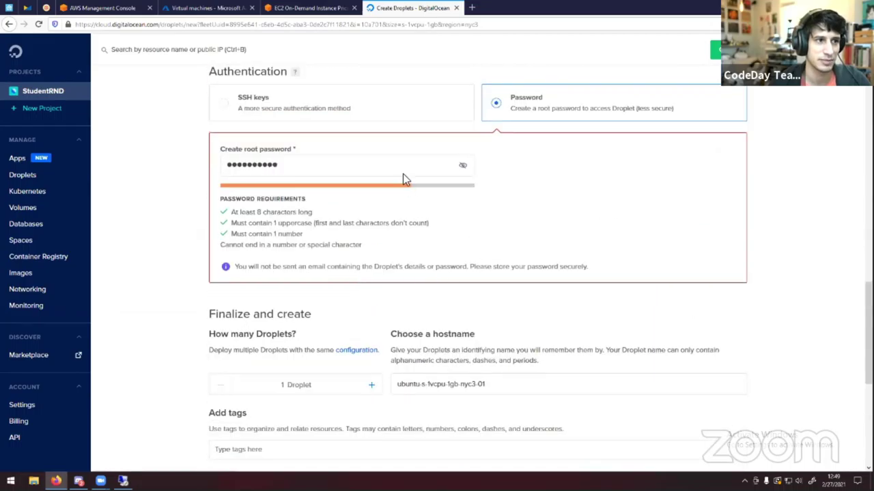
{"action": "left_click", "coordinate": [320, 167]}
{"action": "type", "text": "e"}
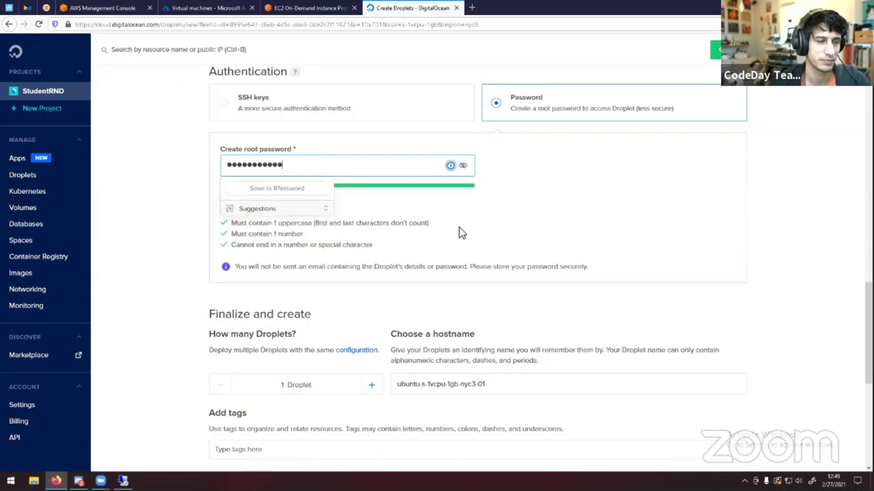
{"action": "left_click", "coordinate": [353, 307]}
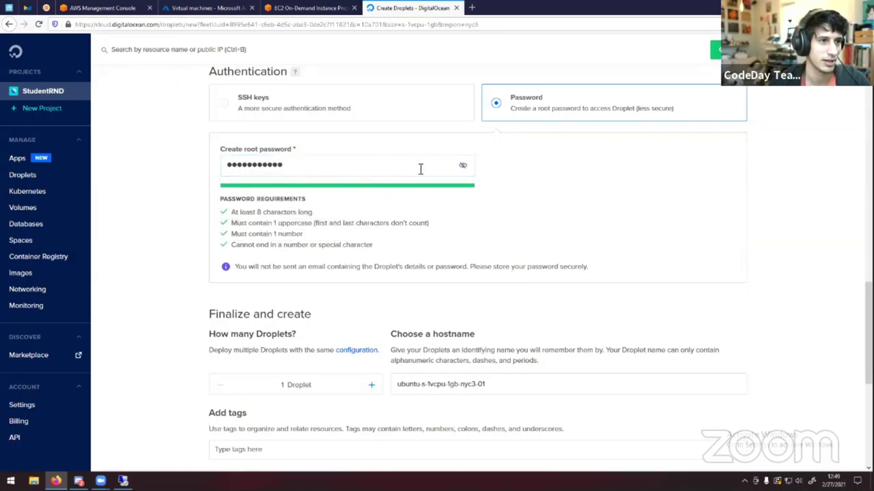
Reveal and copy the root password, then create the droplet.
{"action": "left_click", "coordinate": [462, 165]}
{"action": "double_click", "coordinate": [311, 166]}
{"action": "right_click", "coordinate": [312, 166]}
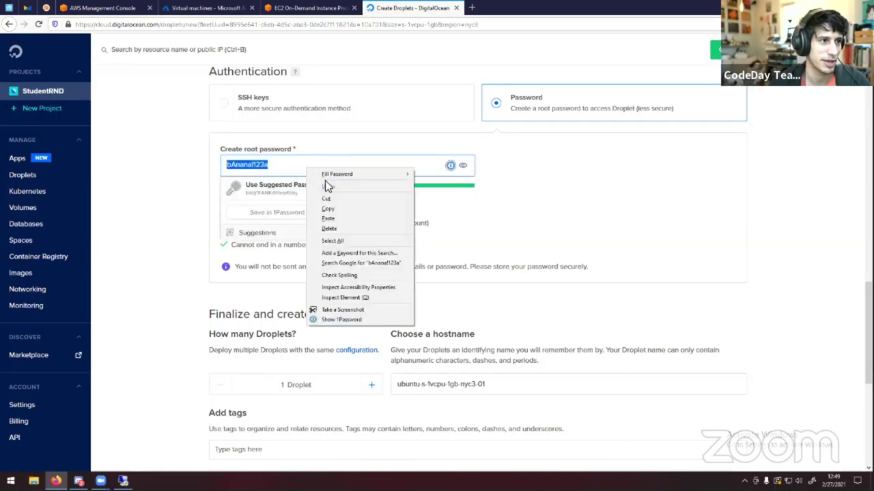
{"action": "left_click", "coordinate": [336, 206]}
{"action": "left_click", "coordinate": [396, 164]}
{"action": "left_click", "coordinate": [463, 166]}
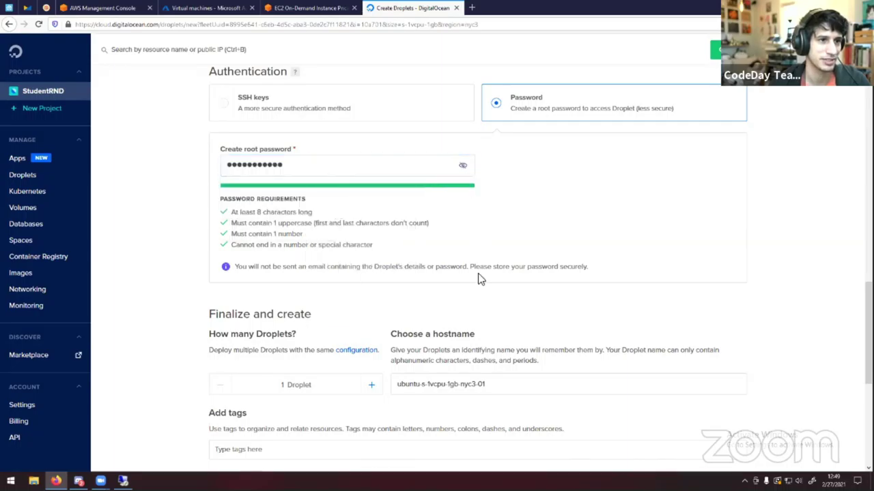
{"action": "scroll", "coordinate": [478, 273], "scroll_direction": "down", "scroll_amount": 5}
{"action": "scroll", "coordinate": [423, 307], "scroll_direction": "down", "scroll_amount": 4}
{"action": "left_click", "coordinate": [425, 314]}
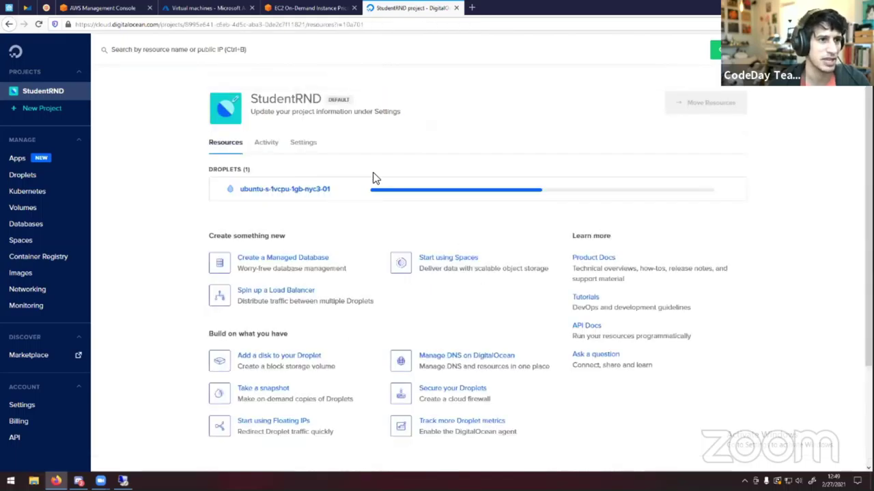
Search the web for PuTTY in a new browser tab.
{"action": "left_click", "coordinate": [472, 8]}
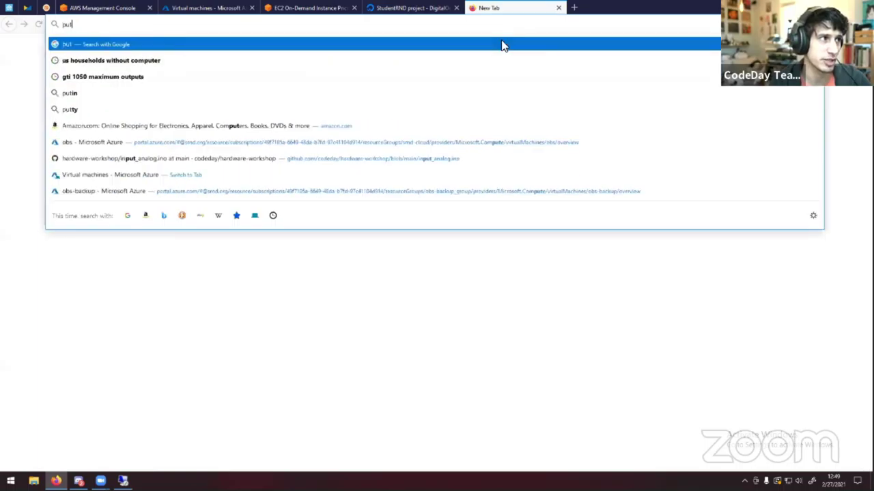
{"action": "key", "text": "Return"}
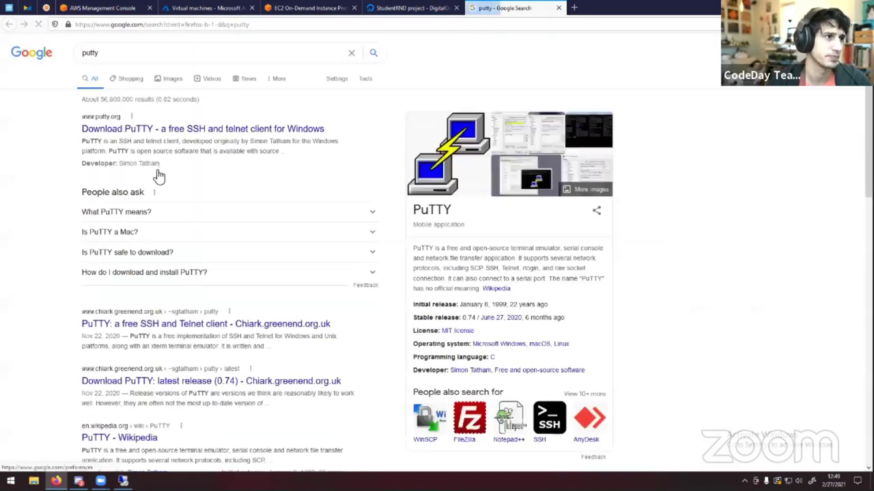
Open the Chiark PuTTY page and start downloading the 64-bit 0.74 installer.
{"action": "left_click", "coordinate": [193, 129]}
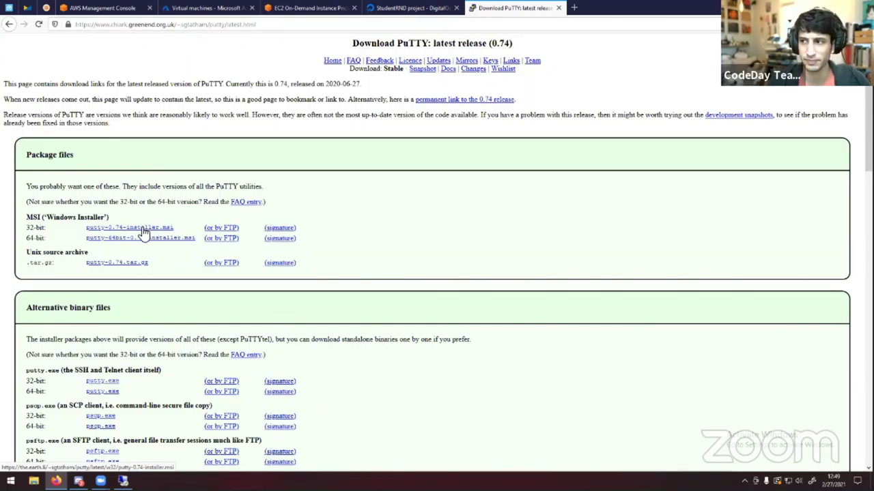
{"action": "left_click", "coordinate": [140, 228]}
{"action": "left_click", "coordinate": [498, 266]}
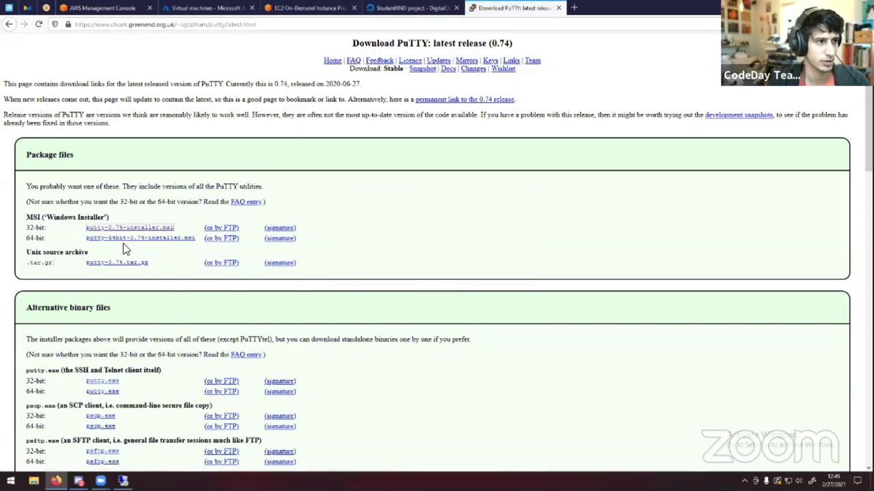
{"action": "left_click", "coordinate": [127, 239]}
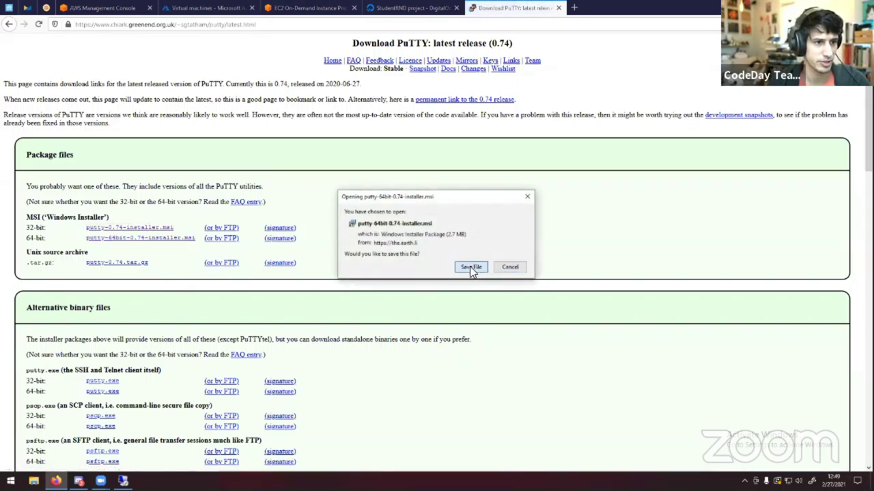
Save the 64-bit PuTTY installer and run it from Downloads.
{"action": "left_click", "coordinate": [469, 266]}
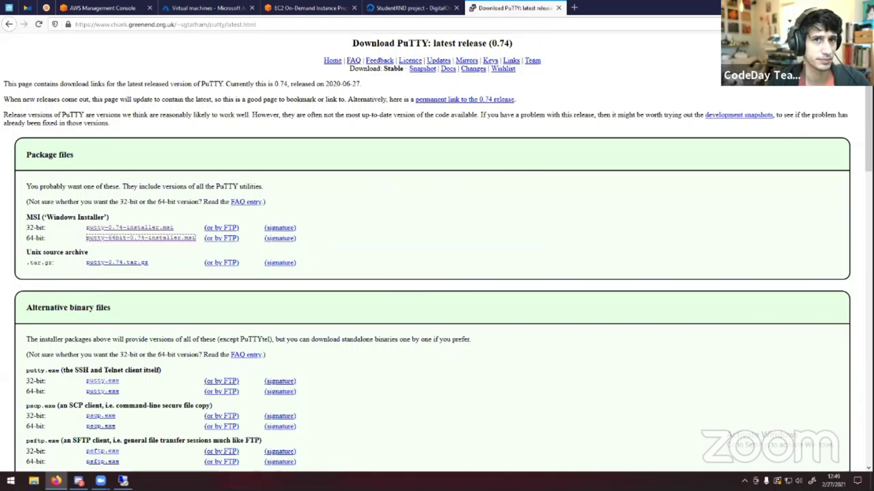
{"action": "left_click", "coordinate": [710, 25]}
{"action": "left_click", "coordinate": [697, 137]}
{"action": "left_click", "coordinate": [416, 253]}
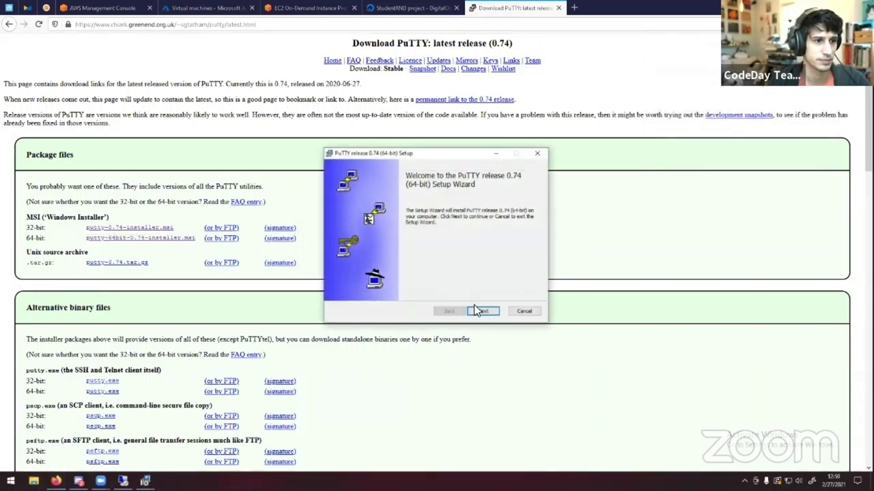
Install PuTTY 0.74 with defaults, close the tab, and expand the droplet to show its IPv4.
{"action": "left_click", "coordinate": [483, 311]}
{"action": "left_click", "coordinate": [483, 312]}
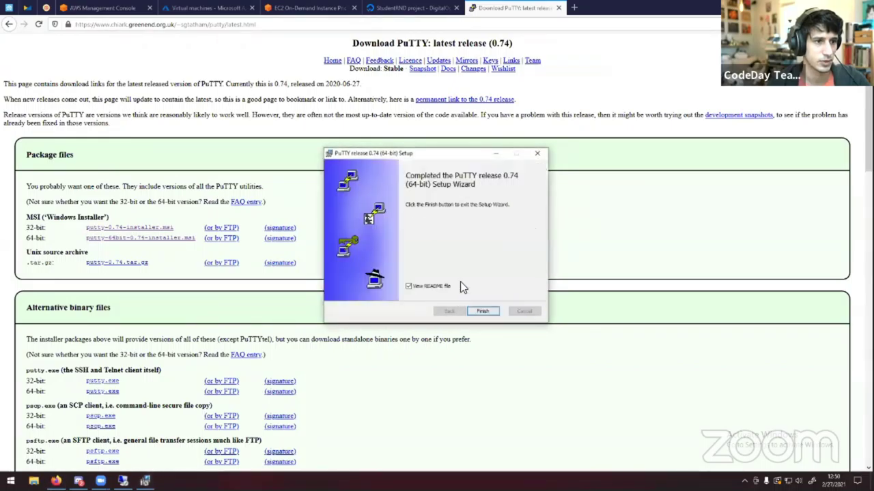
{"action": "left_click", "coordinate": [483, 312]}
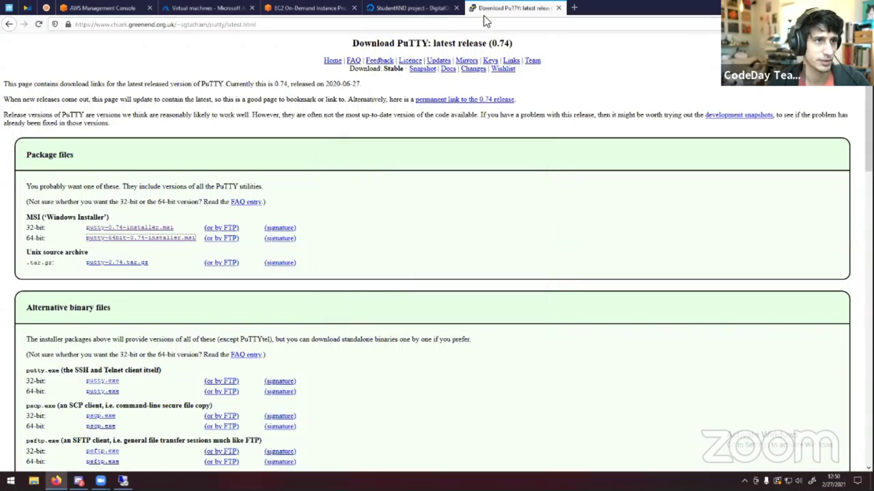
{"action": "left_click", "coordinate": [558, 8]}
{"action": "left_click", "coordinate": [311, 197]}
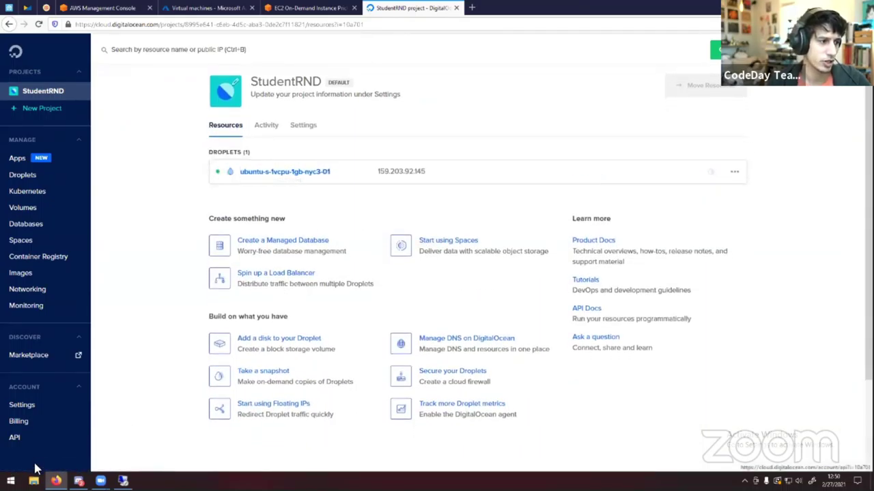
Launch PuTTY, connect to 159.203.92.145, accept the host key and attempt a root login.
{"action": "left_click", "coordinate": [10, 481]}
{"action": "type", "text": "p"}
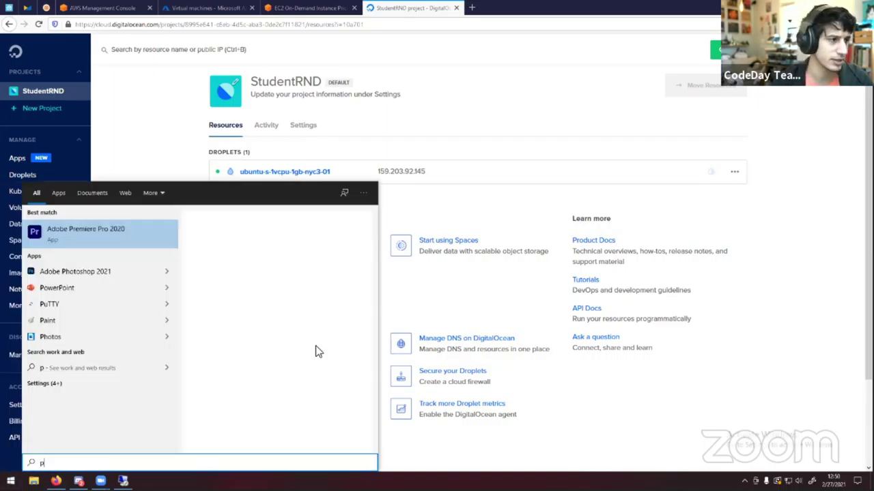
{"action": "type", "text": "utty"}
{"action": "key", "text": "Return"}
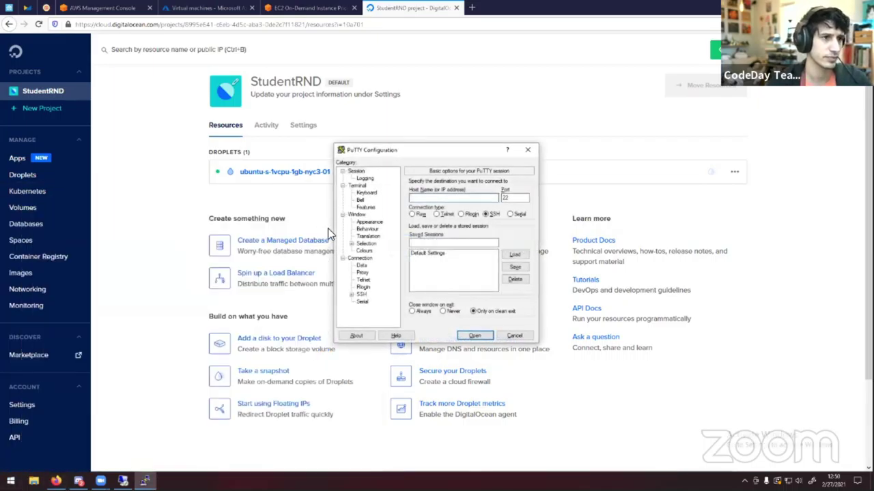
{"action": "left_click_drag", "start_coordinate": [426, 151], "coordinate": [582, 204]}
{"action": "left_click", "coordinate": [610, 251]}
{"action": "type", "text": "159.203.92.145"}
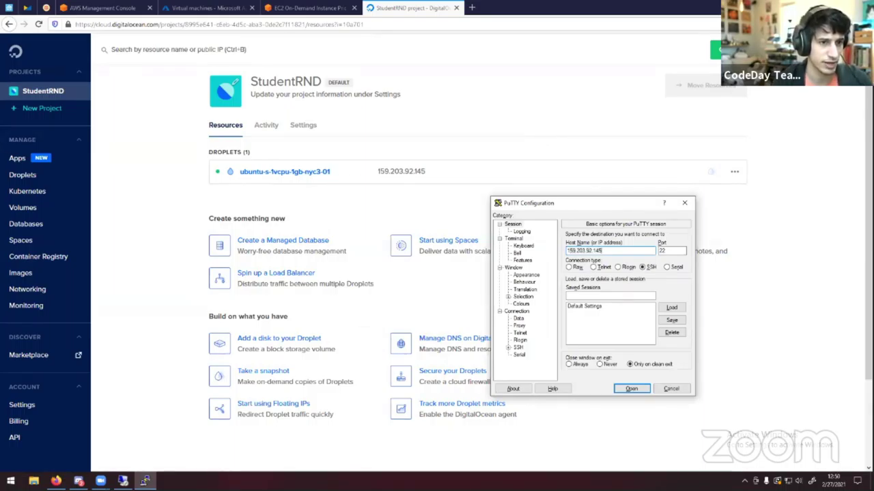
{"action": "key", "text": "Return"}
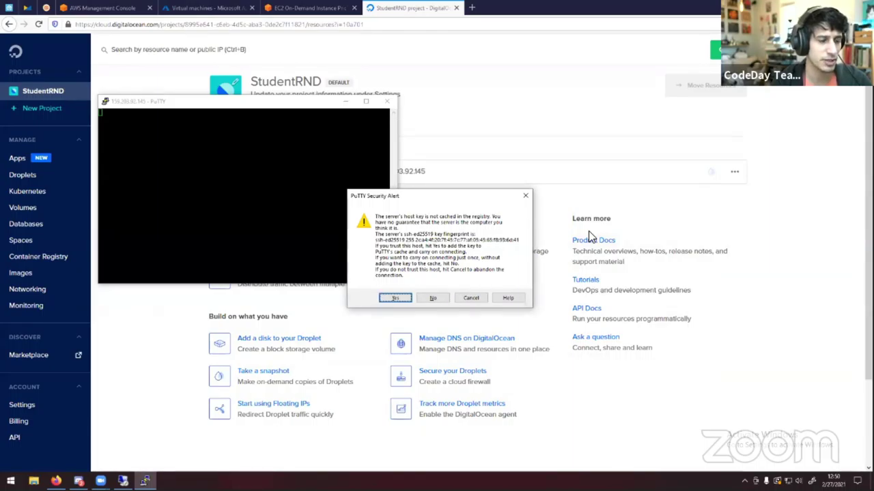
{"action": "key", "text": "Return"}
{"action": "type", "text": "root"}
{"action": "key", "text": "Return"}
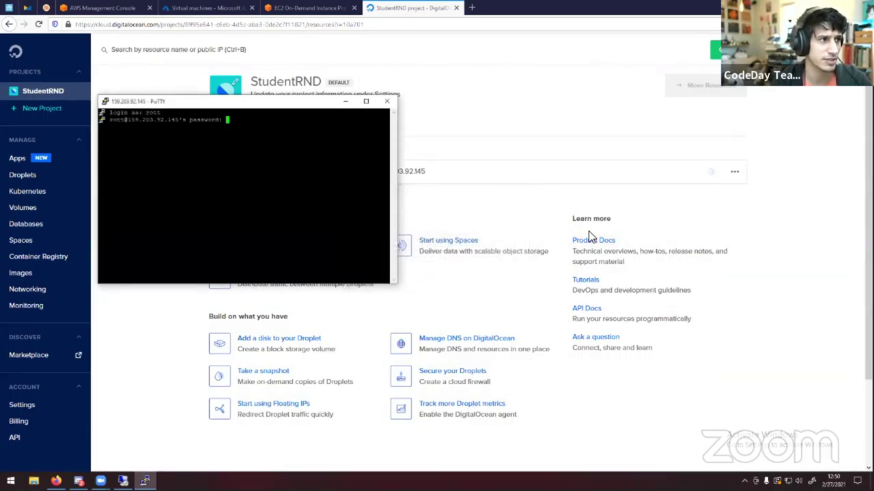
{"action": "key", "text": "Return"}
{"action": "key", "text": "Return"}
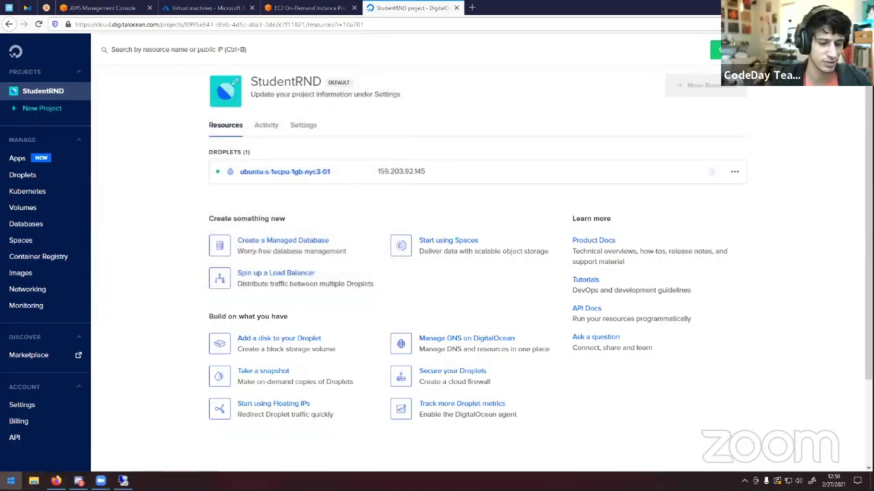
Relaunch PuTTY, reconnect to the droplet, and log in as root with the password.
{"action": "key", "text": "super"}
{"action": "type", "text": "putty"}
{"action": "key", "text": "Return"}
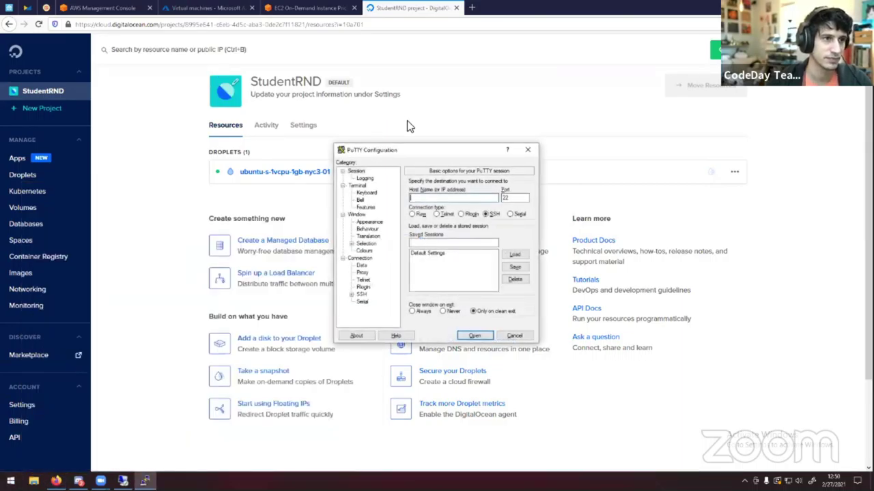
{"action": "left_click_drag", "start_coordinate": [421, 154], "coordinate": [516, 215]}
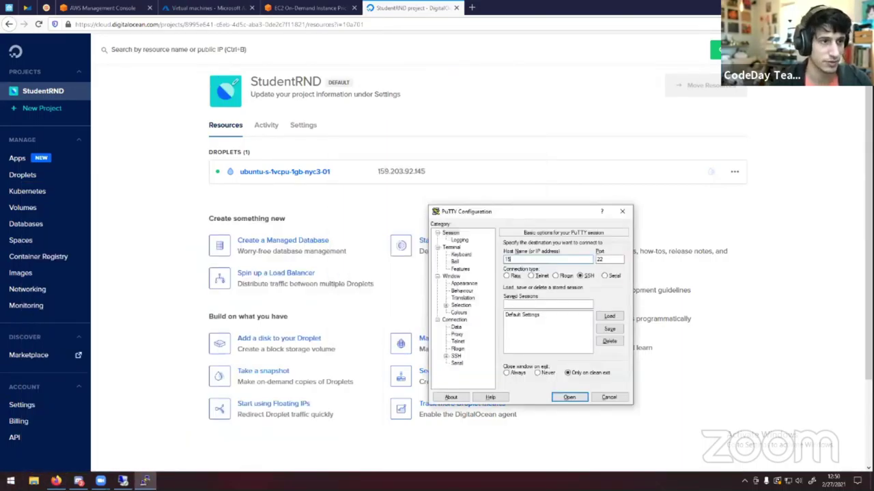
{"action": "type", "text": "159.203.92.145"}
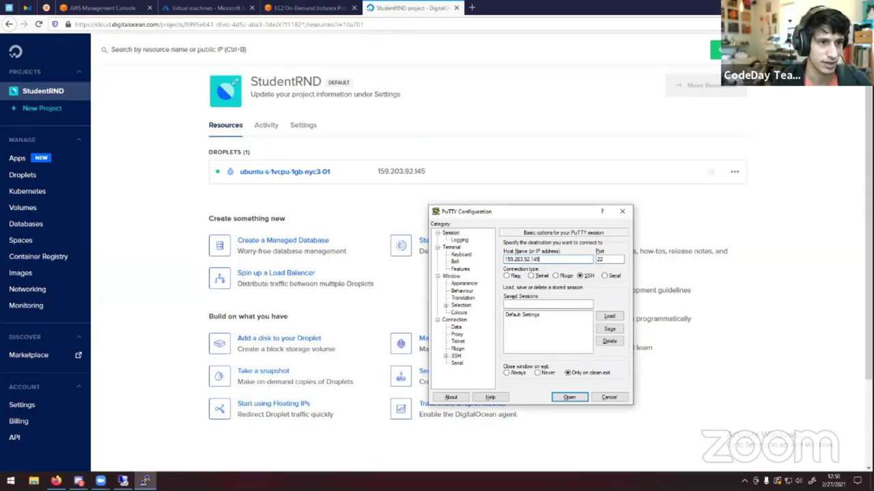
{"action": "key", "text": "Return"}
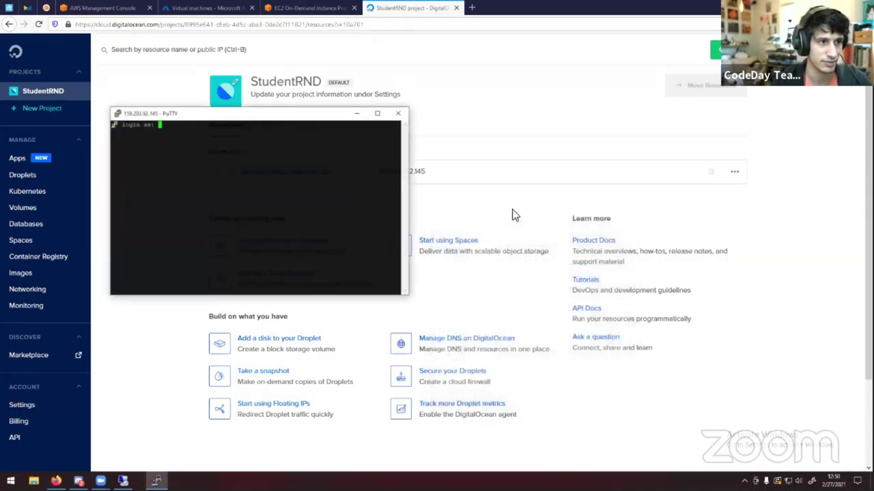
{"action": "type", "text": "root"}
{"action": "key", "text": "Return"}
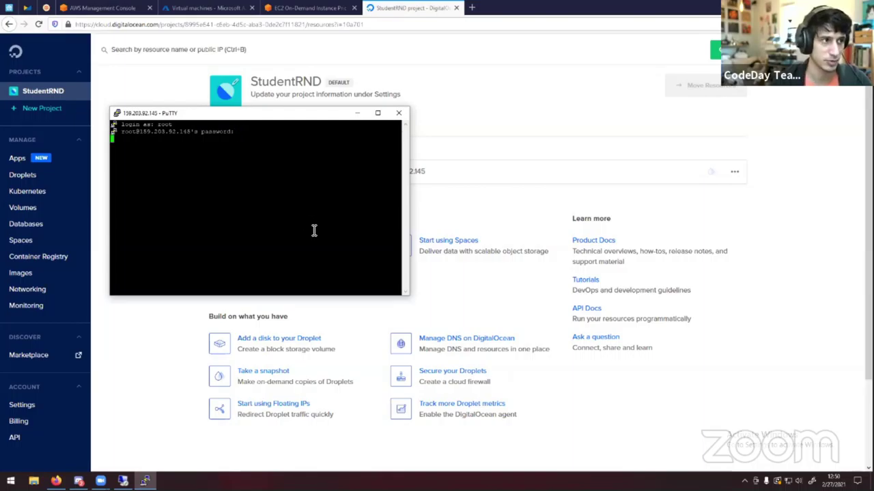
{"action": "type", "text": "password"}
{"action": "key", "text": "Return"}
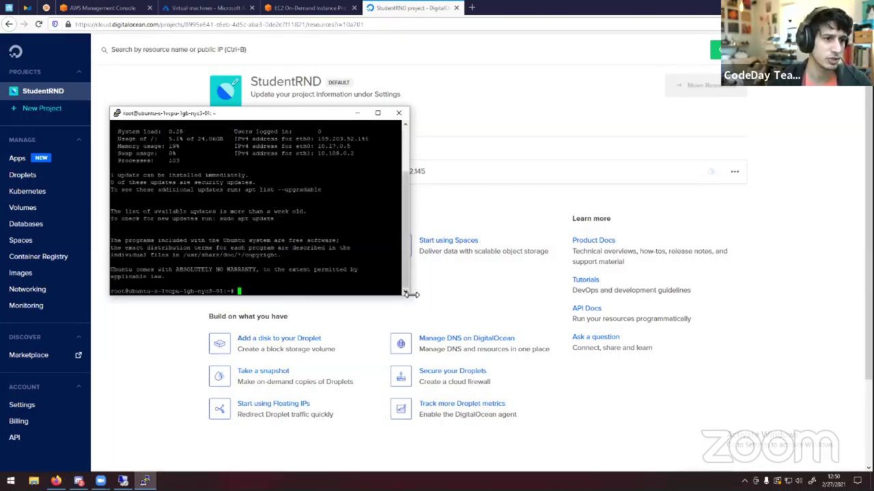
Narrow the PuTTY terminal and shift it right to uncover the droplet list.
{"action": "left_click_drag", "start_coordinate": [409, 295], "coordinate": [771, 404]}
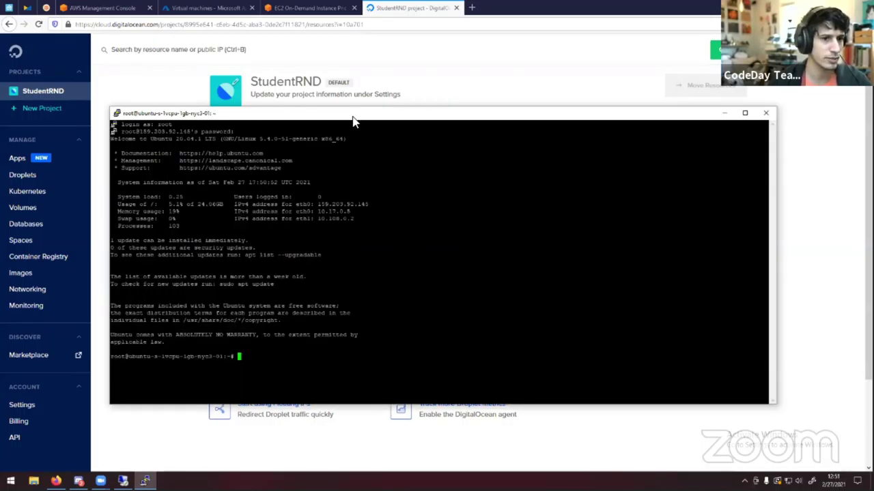
{"action": "left_click_drag", "start_coordinate": [354, 116], "coordinate": [364, 138]}
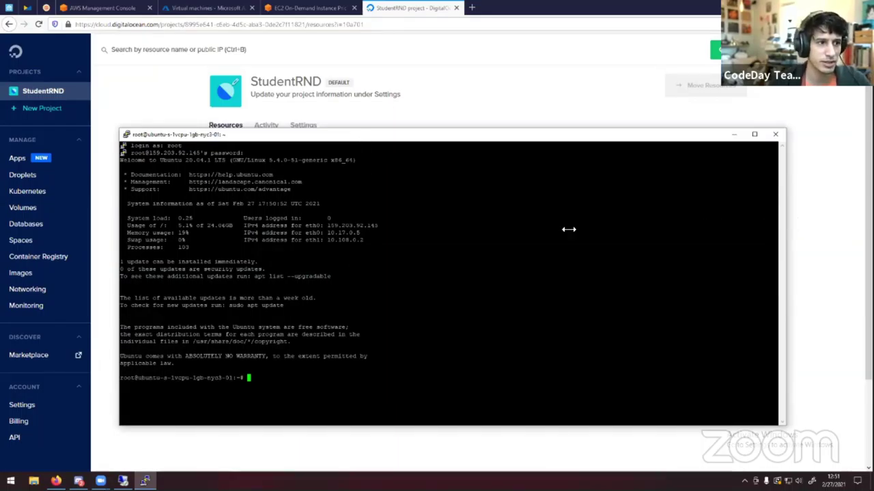
{"action": "left_click_drag", "start_coordinate": [785, 230], "coordinate": [564, 230]}
{"action": "left_click_drag", "start_coordinate": [416, 135], "coordinate": [583, 126]}
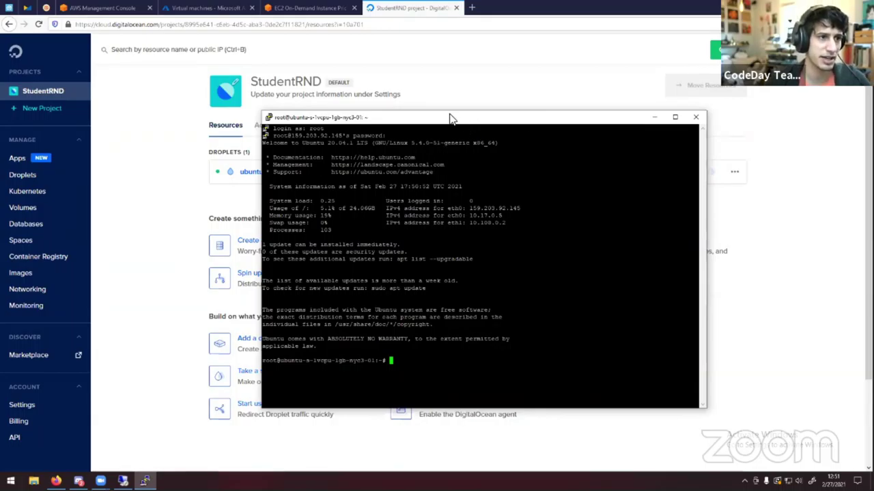
{"action": "left_click_drag", "start_coordinate": [451, 119], "coordinate": [532, 93]}
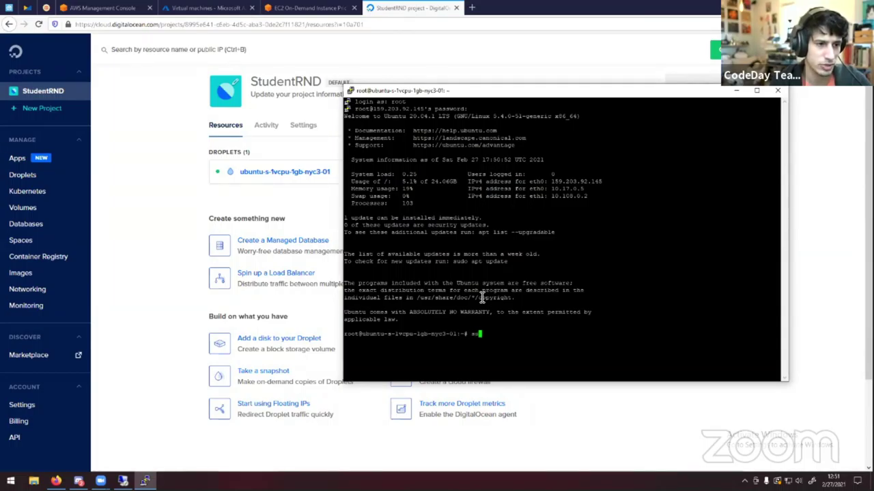
{"action": "type", "text": "do"}
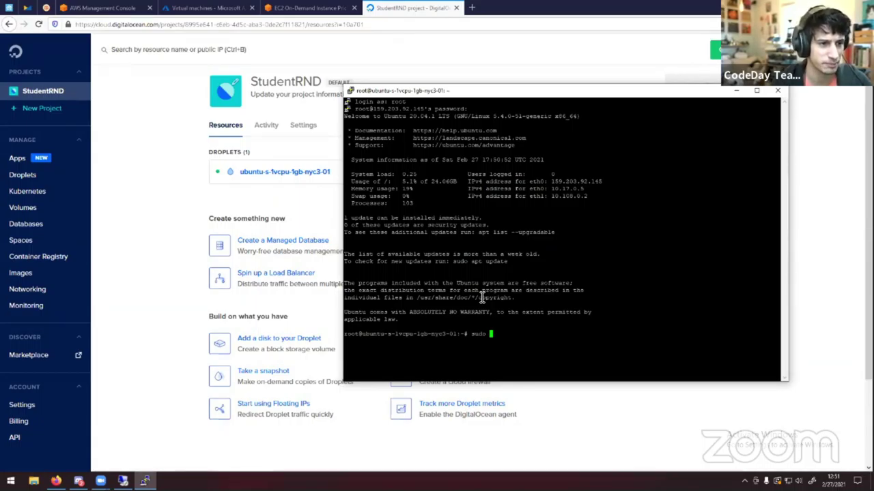
{"action": "type", "text": "apt-ge"}
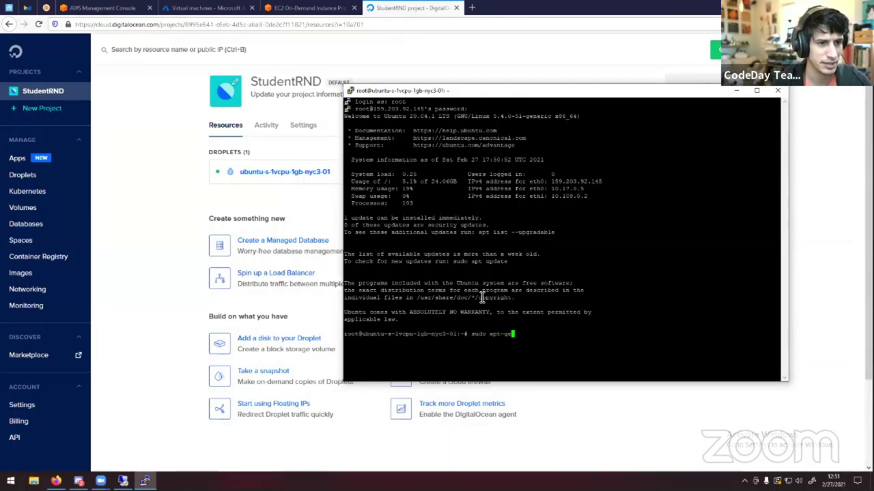
{"action": "type", "text": "t install "}
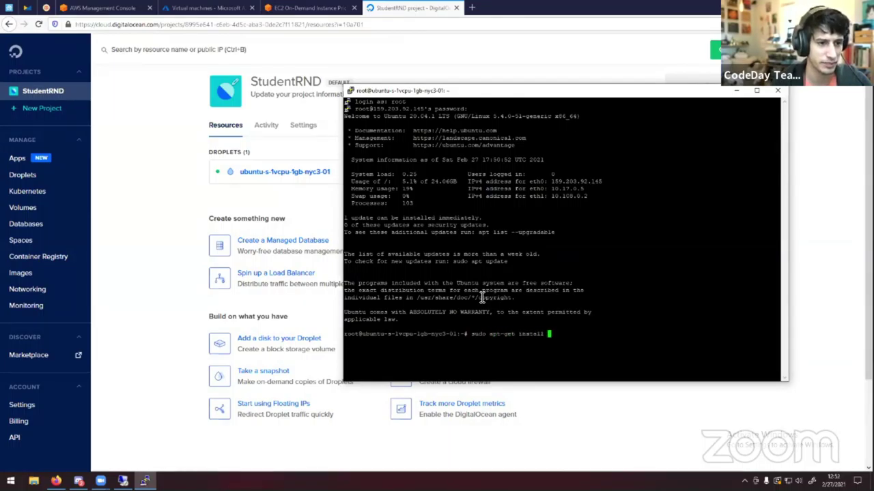
{"action": "type", "text": "nginx"}
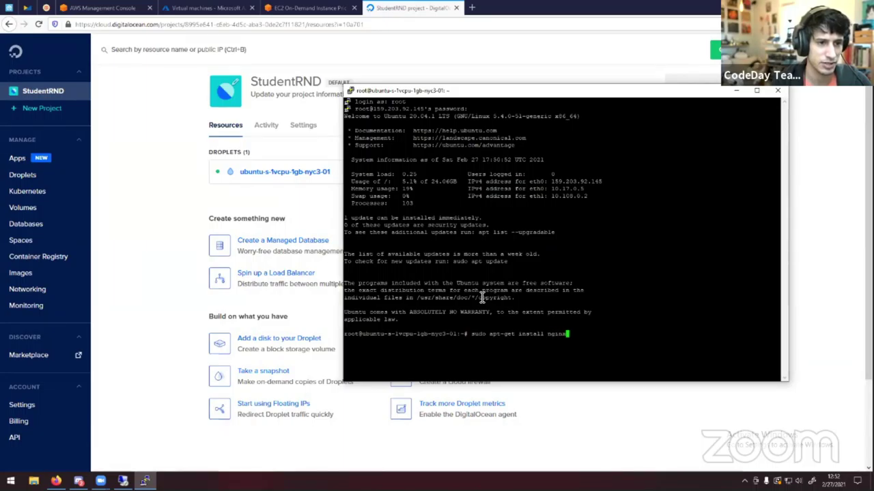
Install nginx 1.18.0 on the droplet with sudo apt-get install nginx, answering Y.
{"action": "key", "text": "Return"}
{"action": "key", "text": "y"}
{"action": "key", "text": "Return"}
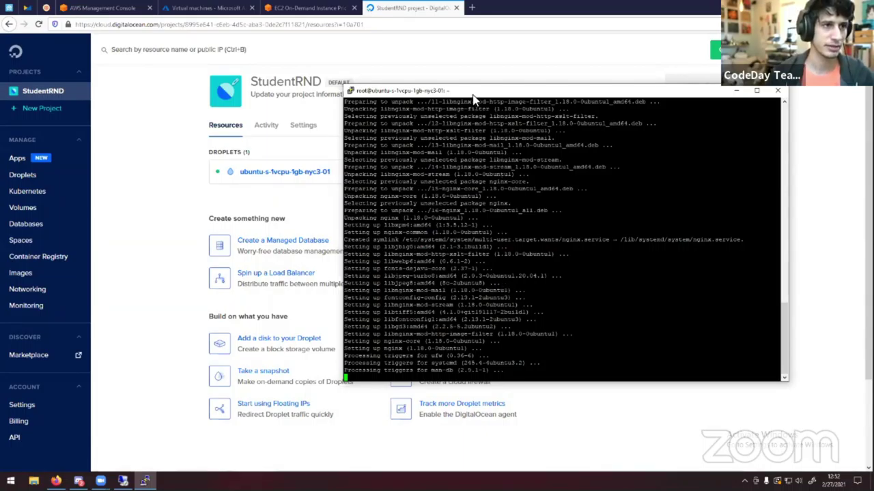
{"action": "mouse_move", "coordinate": [472, 101]}
{"action": "left_mouse_down"}
{"action": "mouse_move", "coordinate": [515, 211]}
{"action": "mouse_move", "coordinate": [513, 200]}
{"action": "left_mouse_up"}
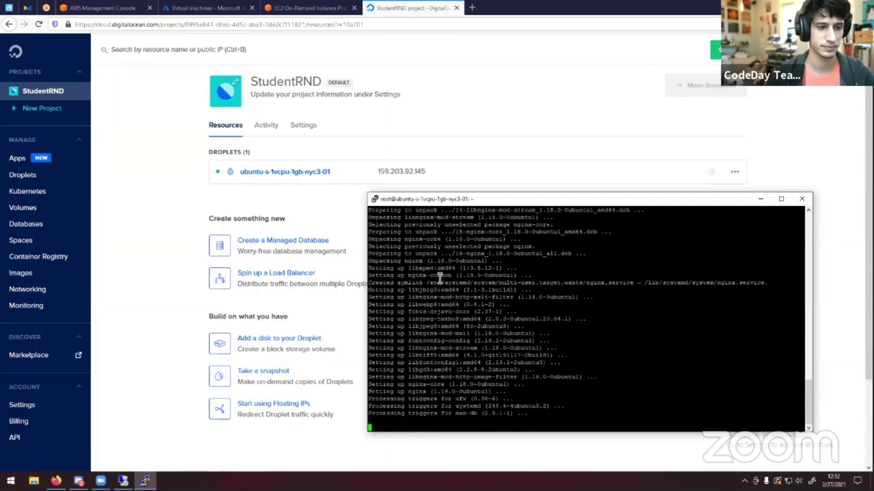
{"action": "key", "text": "Return"}
{"action": "key", "text": "Return"}
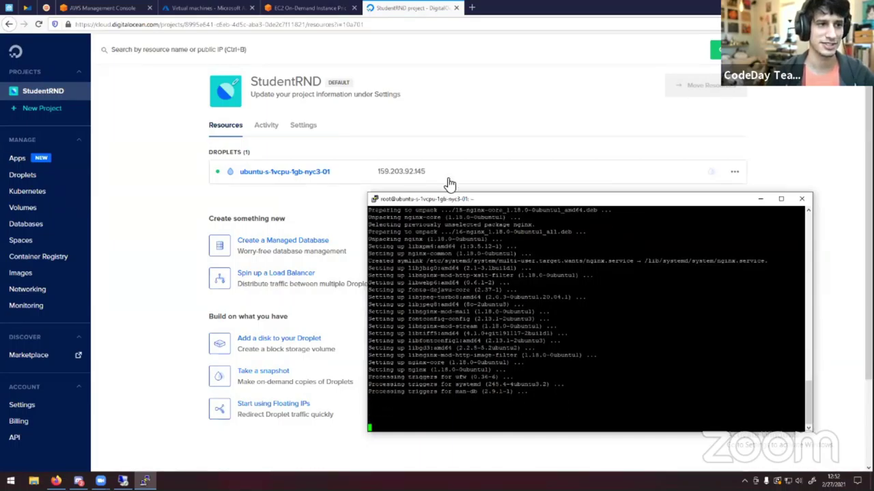
{"action": "mouse_move", "coordinate": [409, 173]}
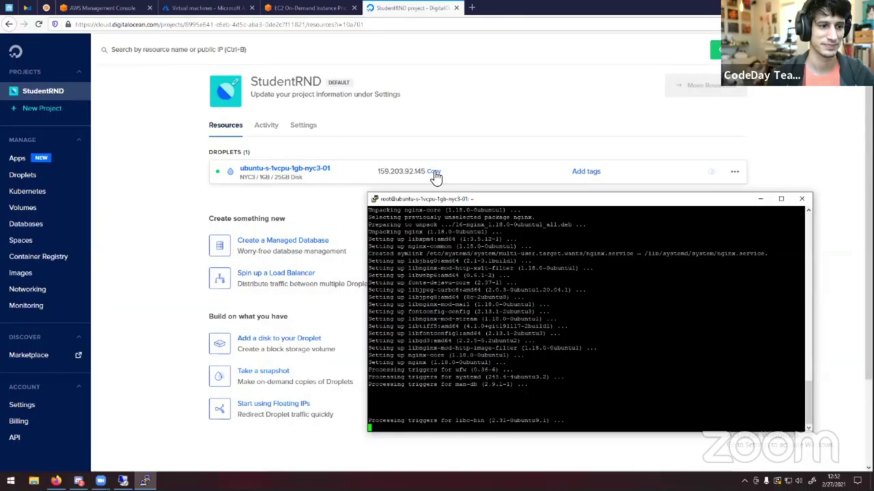
{"action": "left_click", "coordinate": [434, 172]}
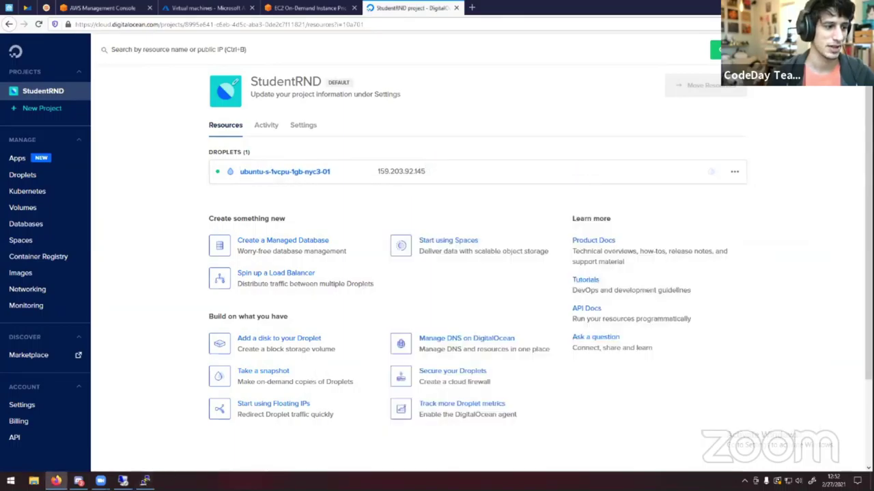
Start the nginx service on the droplet with sudo systemctl start nginx.
{"action": "left_click", "coordinate": [145, 481]}
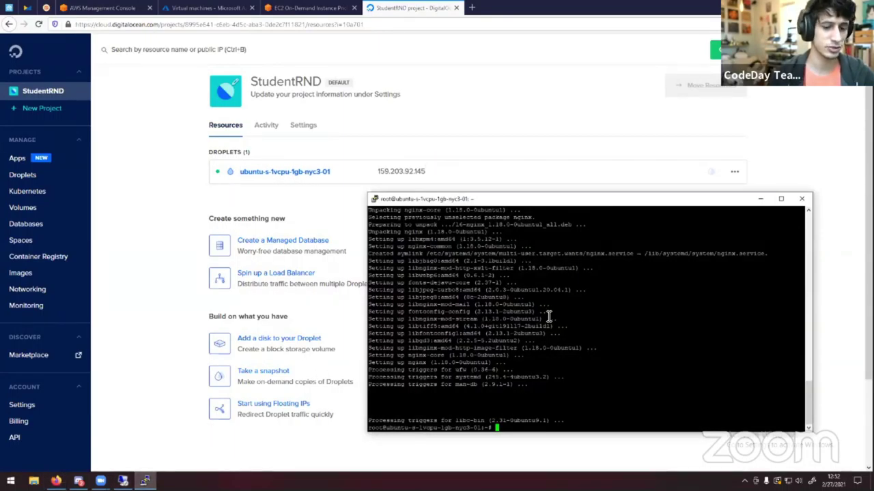
{"action": "type", "text": "sudo"}
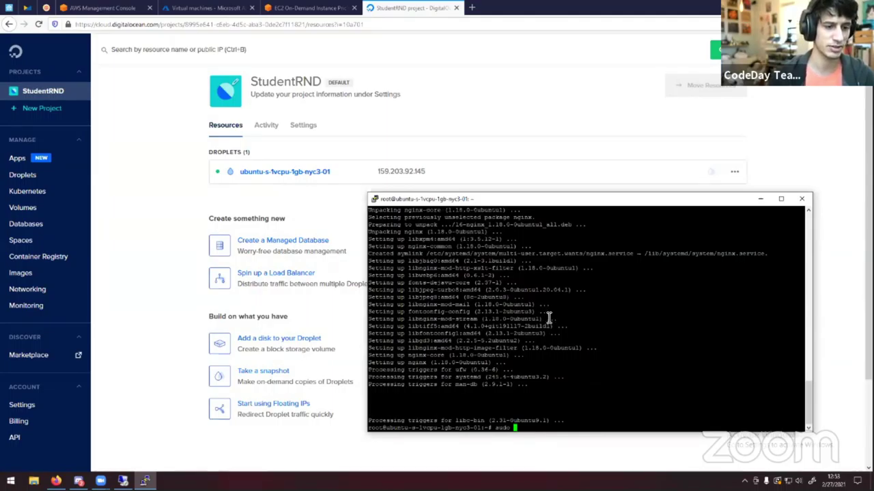
{"action": "type", "text": "sys"}
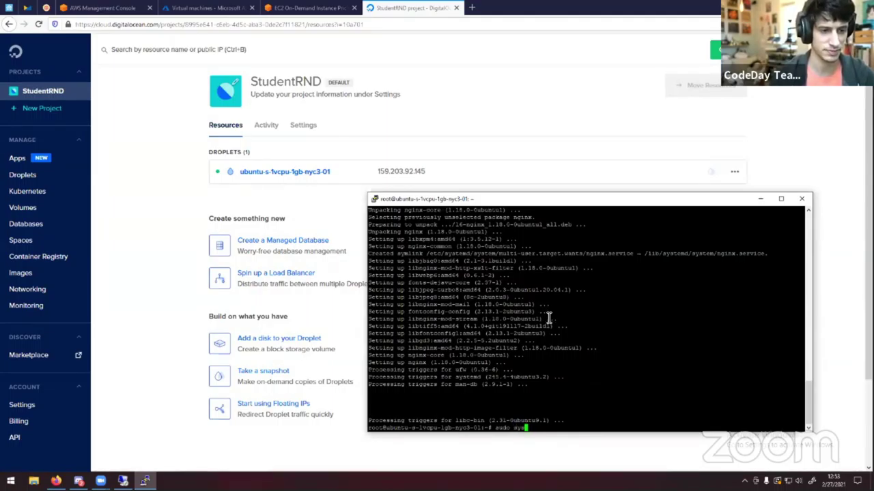
{"action": "type", "text": "temctl start ngi"}
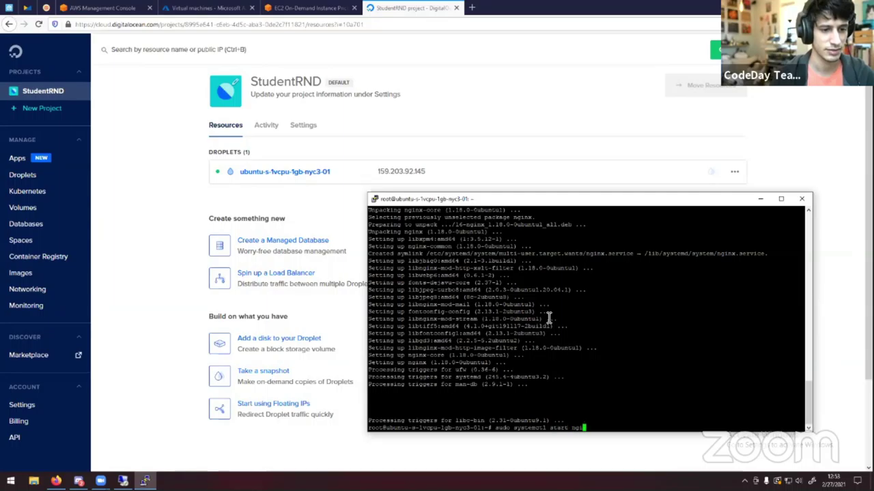
{"action": "type", "text": "nx"}
{"action": "key", "text": "Return"}
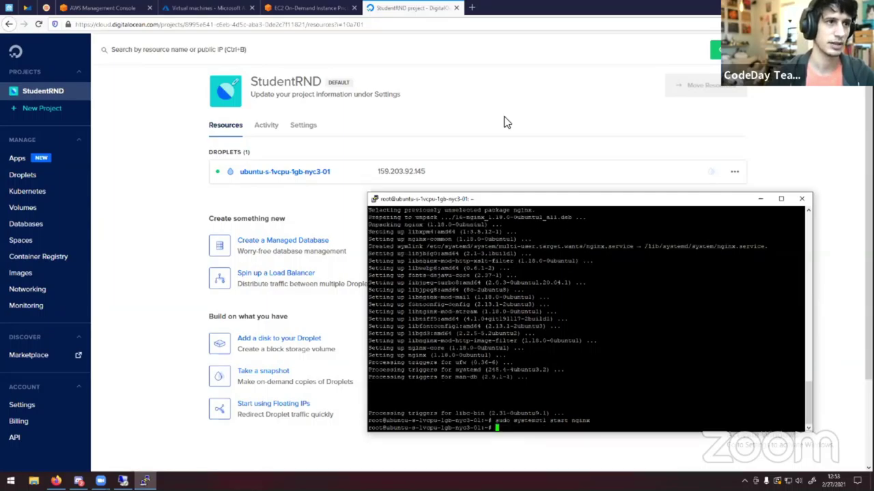
{"action": "left_click", "coordinate": [428, 172]}
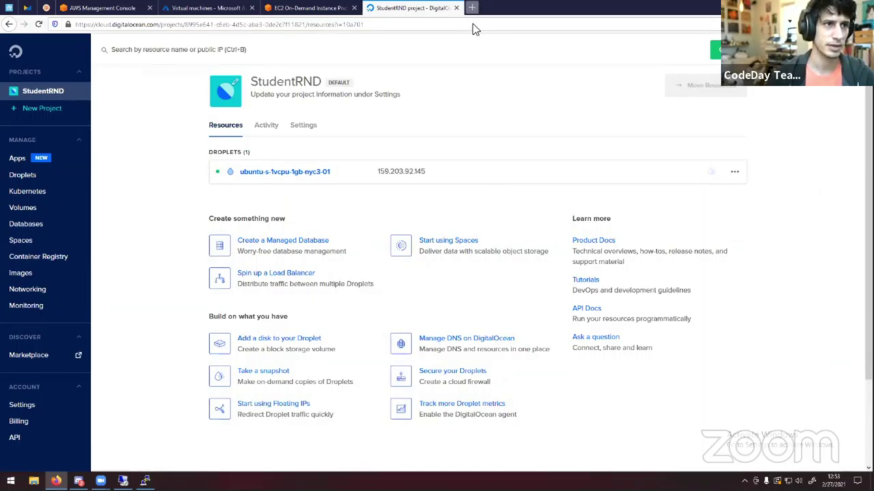
{"action": "left_click", "coordinate": [472, 7]}
{"action": "type", "text": "159.203.92.145"}
Load 159.203.92.145 in the new tab and read the nginx welcome page text.
{"action": "key", "text": "Return"}
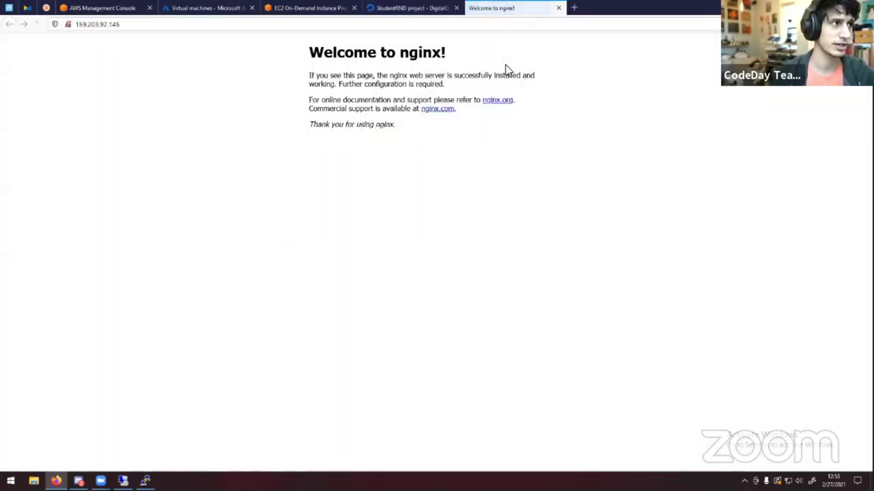
{"action": "left_click_drag", "start_coordinate": [293, 38], "coordinate": [348, 139]}
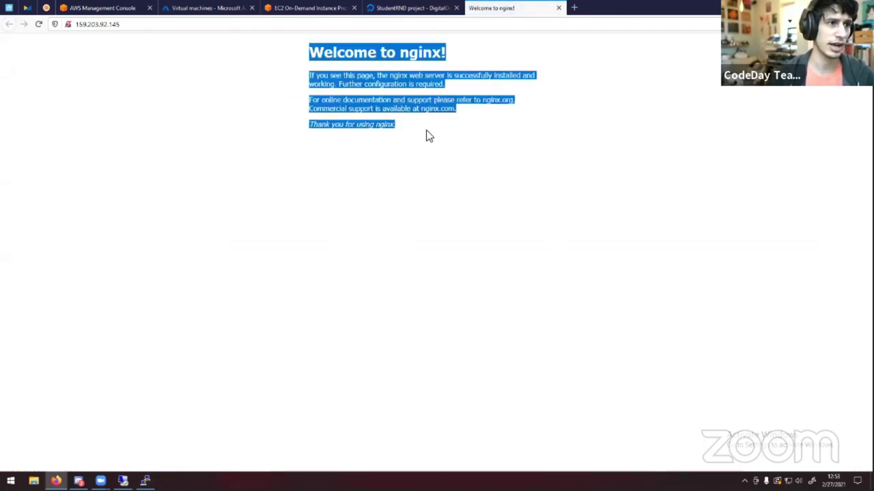
{"action": "left_click", "coordinate": [324, 86]}
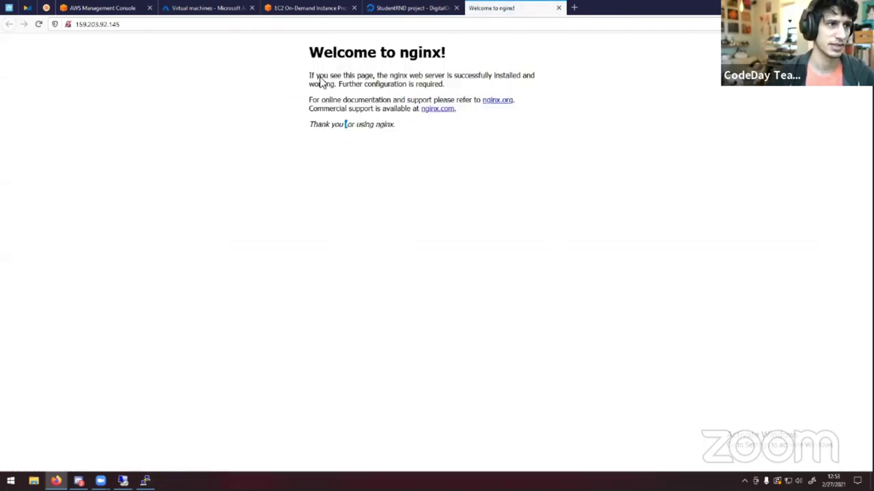
{"action": "double_click", "coordinate": [399, 75]}
{"action": "double_click", "coordinate": [448, 84]}
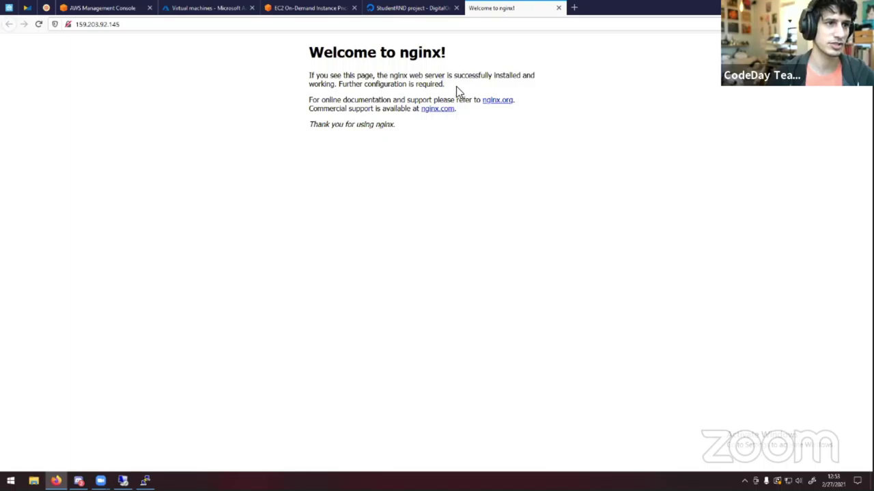
{"action": "mouse_move", "coordinate": [448, 84]}
{"action": "left_mouse_down"}
{"action": "mouse_move", "coordinate": [304, 73]}
{"action": "mouse_move", "coordinate": [480, 142]}
{"action": "left_mouse_up"}
{"action": "left_click", "coordinate": [274, 378]}
{"action": "left_click", "coordinate": [145, 481]}
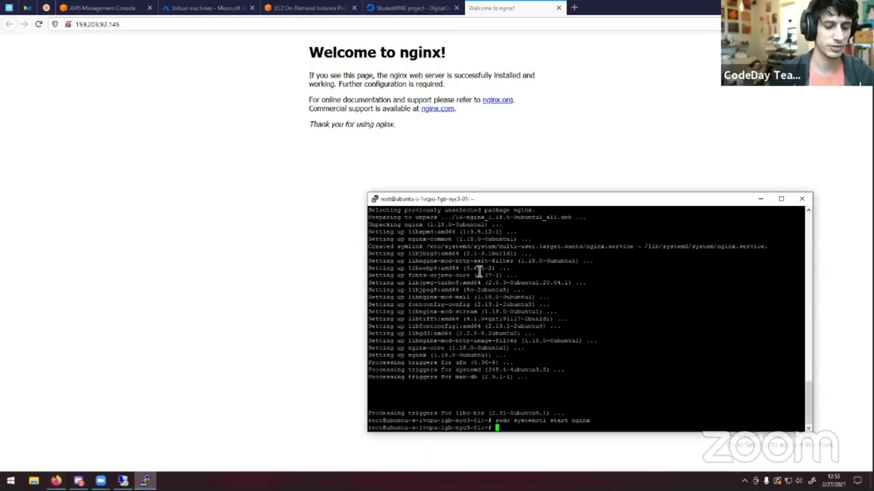
{"action": "type", "text": "cd "}
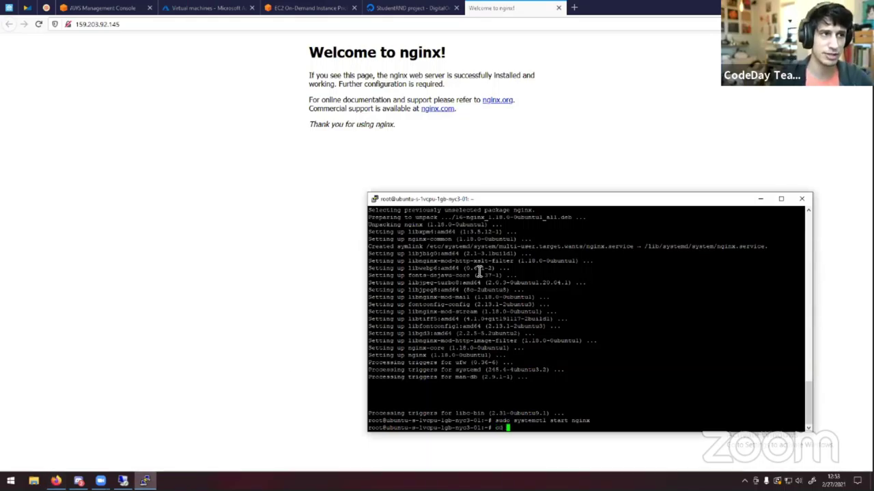
{"action": "type", "text": "/var/www"}
Move into /var/www and list its contents.
{"action": "key", "text": "Return"}
{"action": "type", "text": "lsc"}
{"action": "key", "text": "Return"}
{"action": "type", "text": "ls"}
{"action": "key", "text": "Return"}
{"action": "type", "text": "cat h"}
{"action": "key", "text": "ctrl+c"}
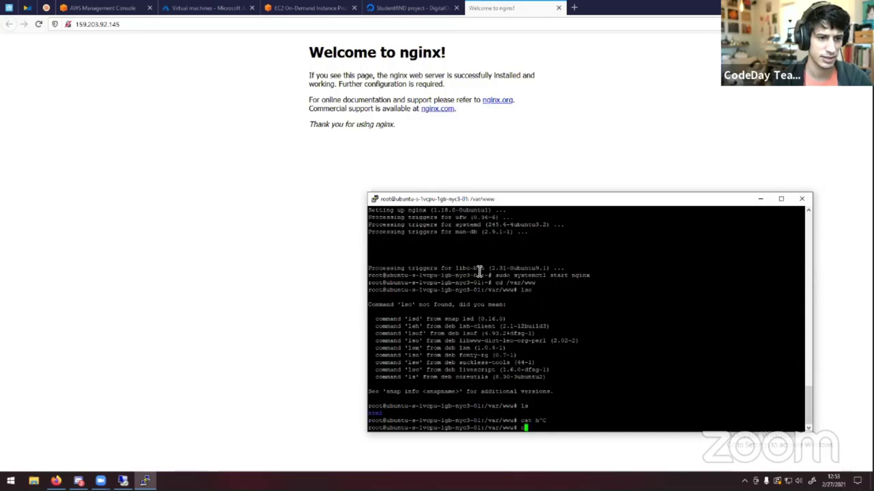
{"action": "type", "text": "cd html/"}
Enter the html folder, list it, and print index.nginx-debian.html.
{"action": "key", "text": "Return"}
{"action": "type", "text": "ls"}
{"action": "key", "text": "Return"}
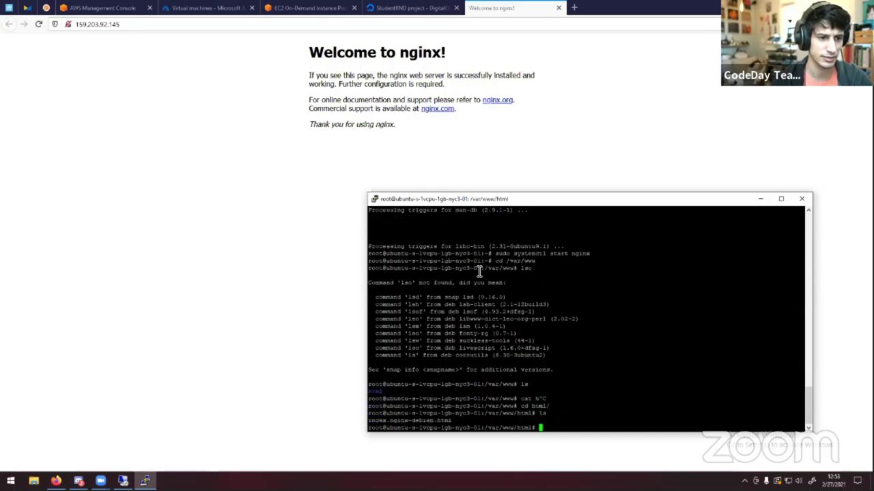
{"action": "type", "text": "cat i"}
{"action": "key", "text": "Tab"}
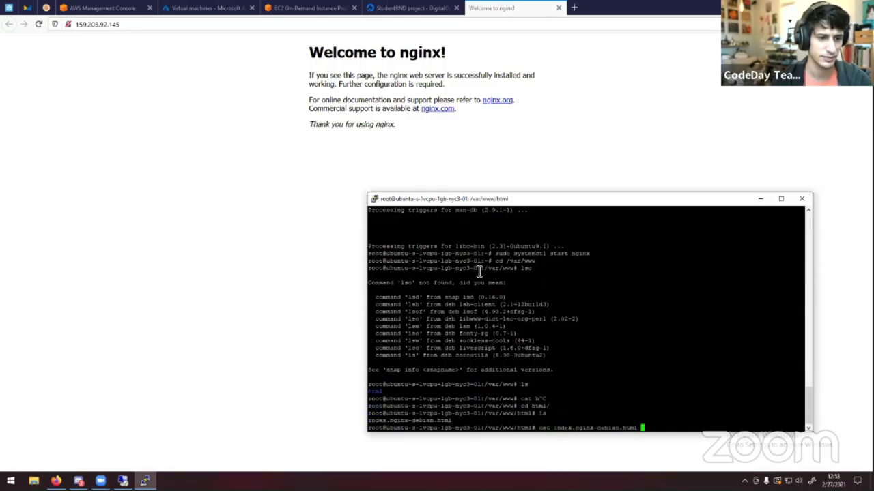
{"action": "key", "text": "Return"}
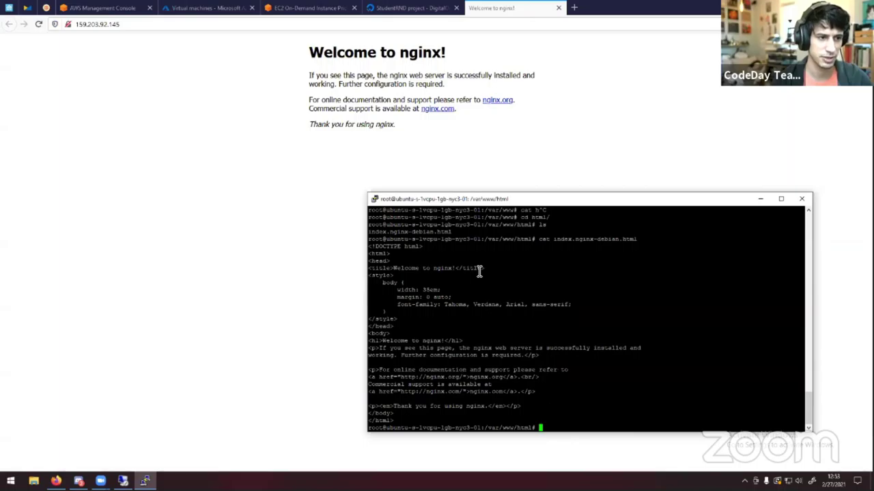
{"action": "type", "text": "vim"}
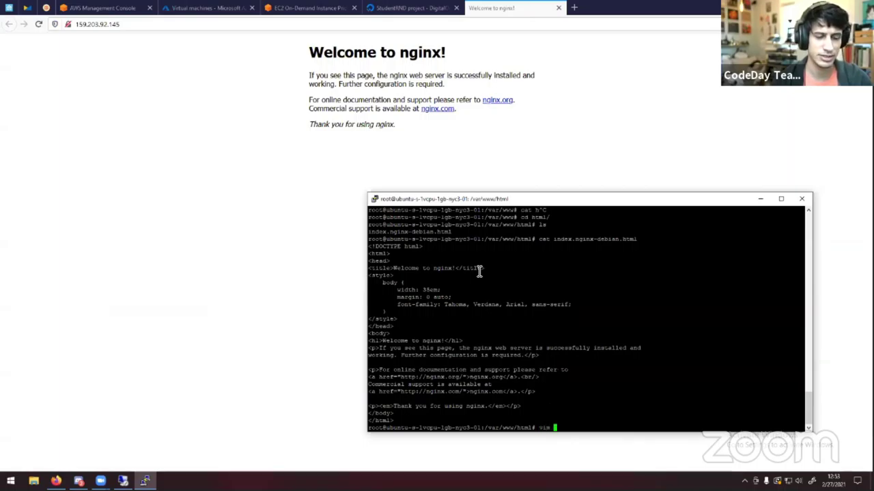
{"action": "type", "text": "index.h"}
{"action": "type", "text": "l"}
Write 'Hello this is Tyler' into index.html with vim and save with :wq.
{"action": "key", "text": "Return"}
{"action": "key", "text": "i"}
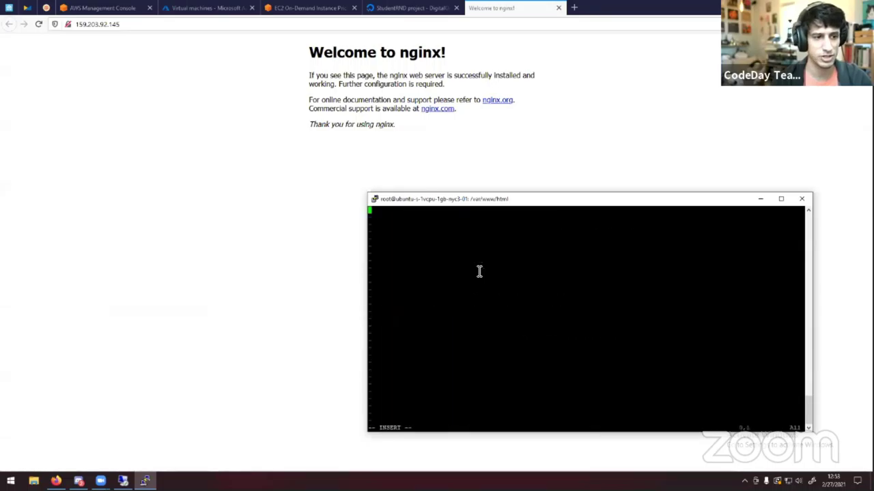
{"action": "type", "text": "Hello this is Tyler"}
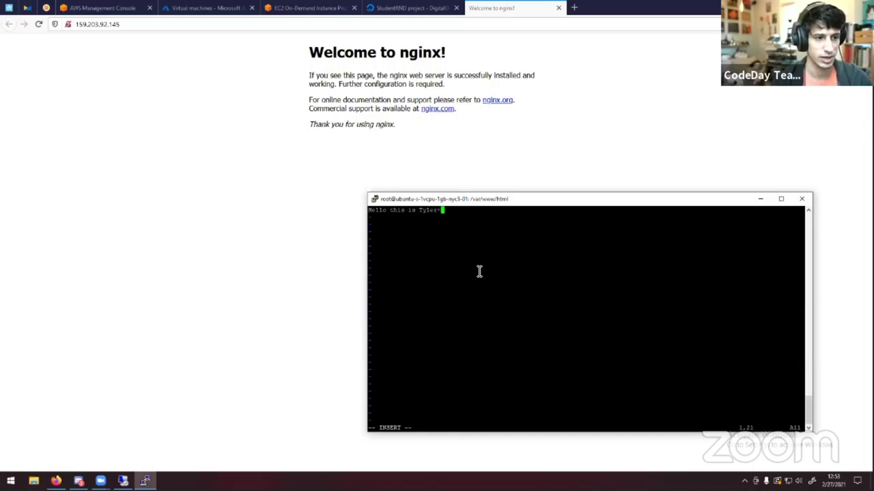
{"action": "key", "text": "Escape"}
{"action": "type", "text": "cc"}
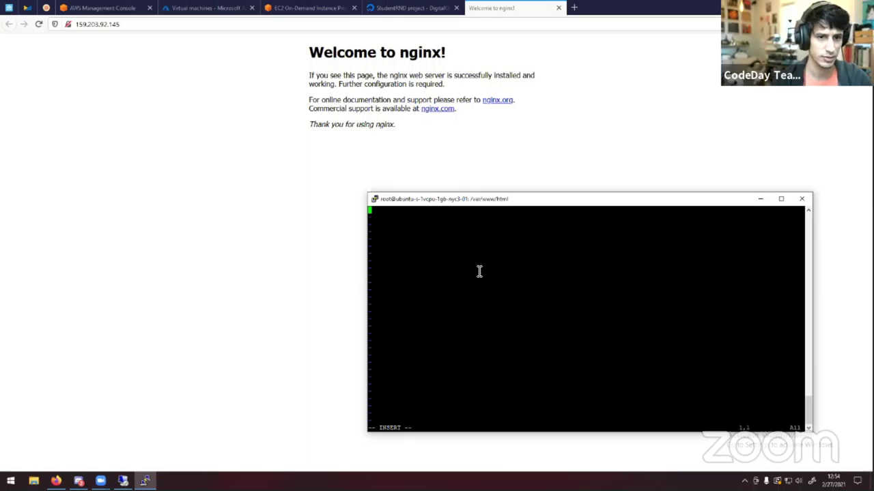
{"action": "type", "text": "Hello this "}
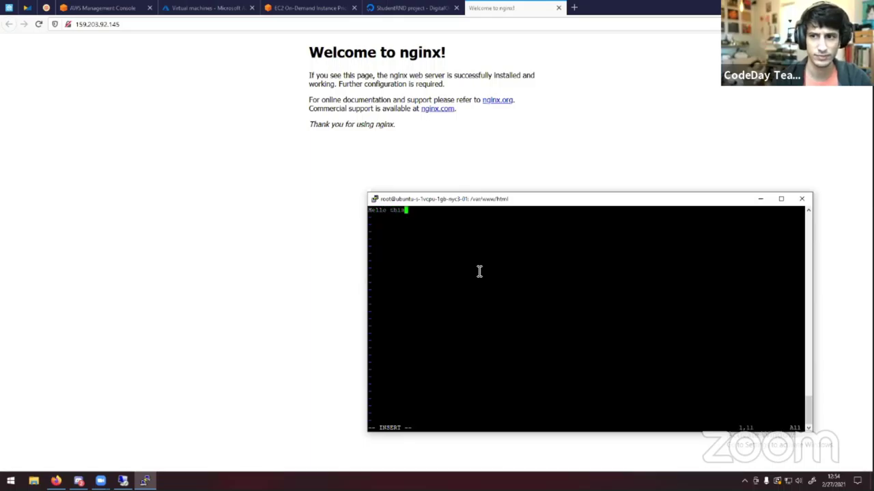
{"action": "type", "text": "is Ti,"}
{"action": "key", "text": "BackSpace"}
{"action": "key", "text": "BackSpace"}
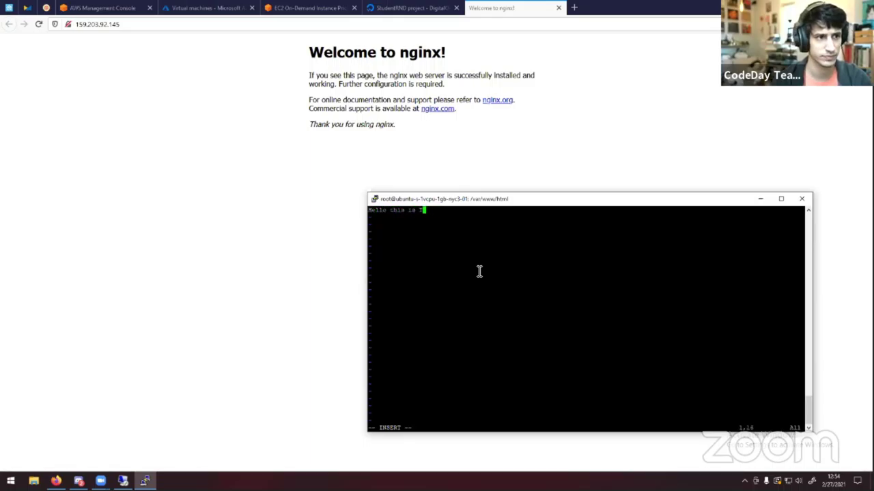
{"action": "type", "text": "yler"}
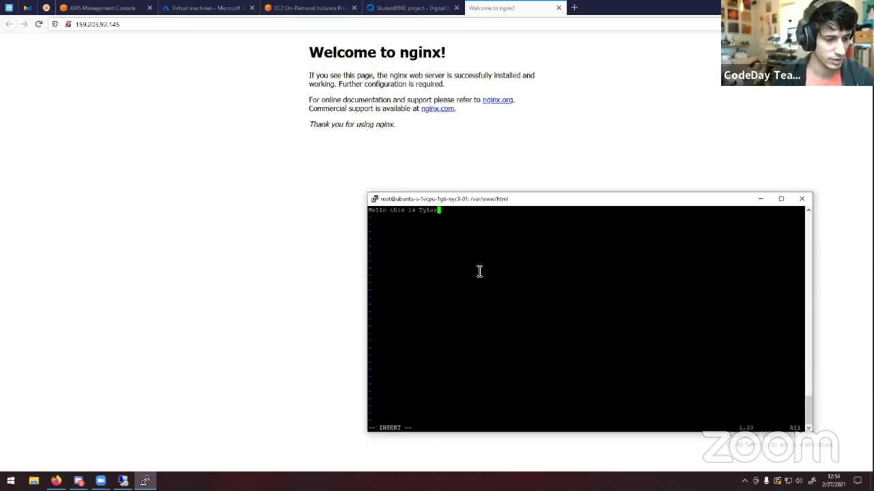
{"action": "key", "text": "Escape"}
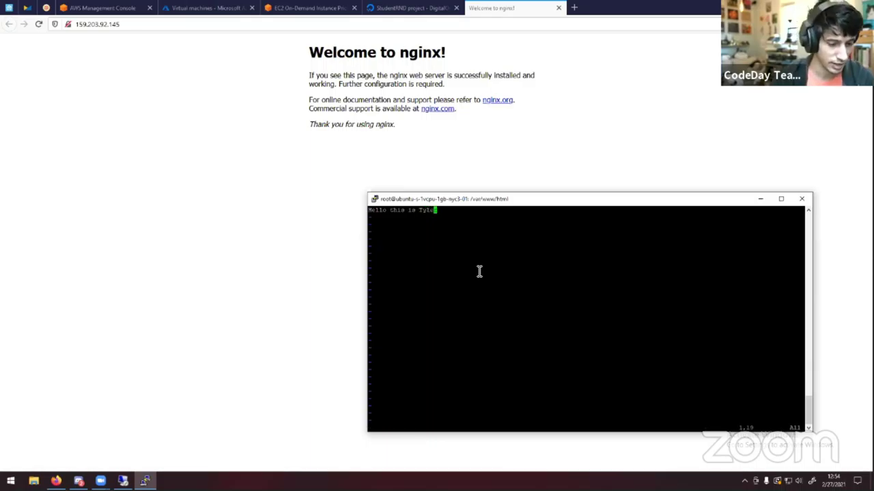
{"action": "key", "text": "c"}
{"action": "key", "text": "c"}
{"action": "type", "text": "<"}
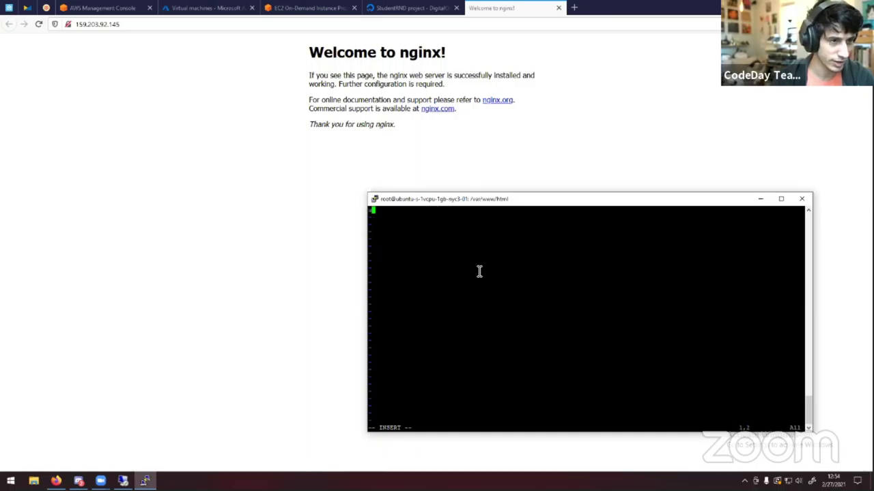
{"action": "key", "text": "Escape"}
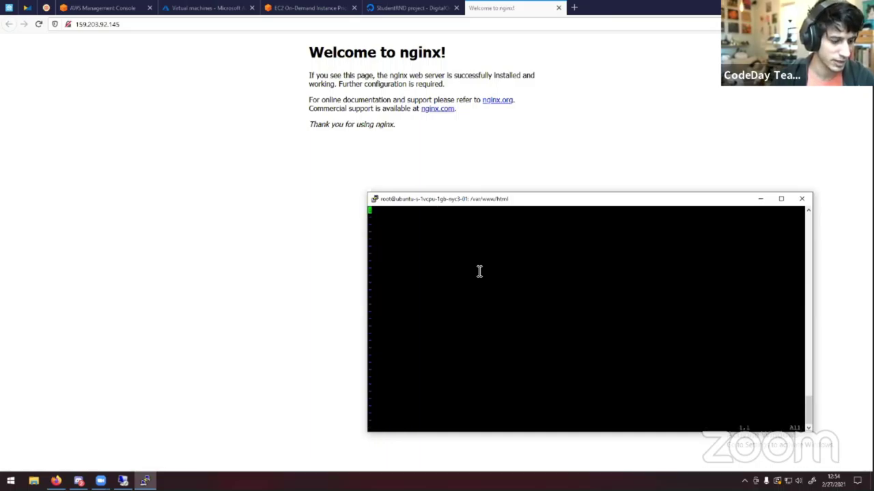
{"action": "type", "text": ":q"}
{"action": "key", "text": "Return"}
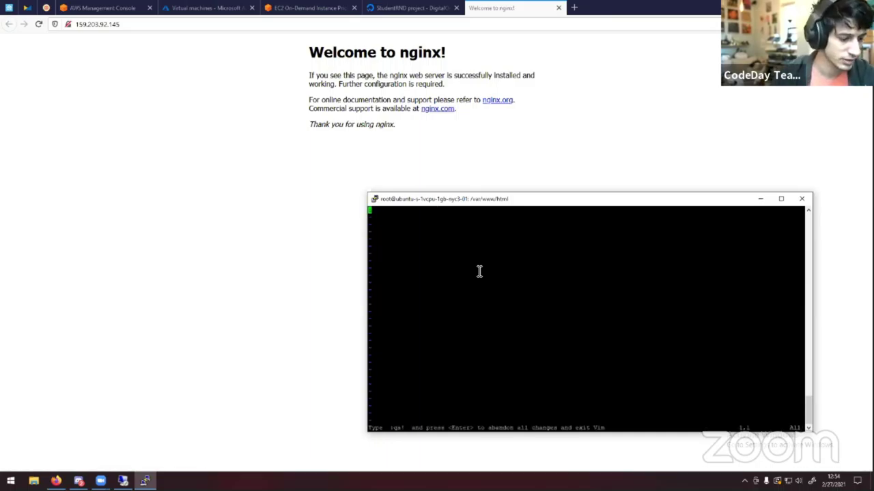
{"action": "type", "text": ":"}
{"action": "key", "text": "Escape"}
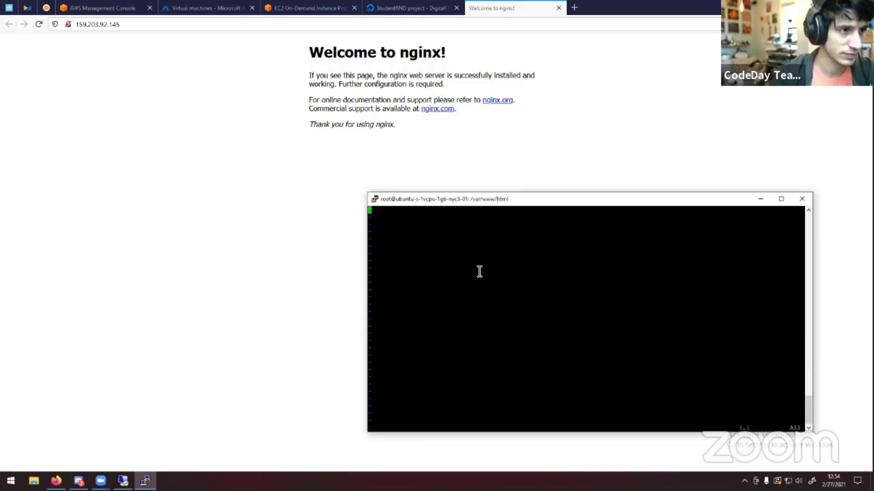
{"action": "type", "text": "iHello this i"}
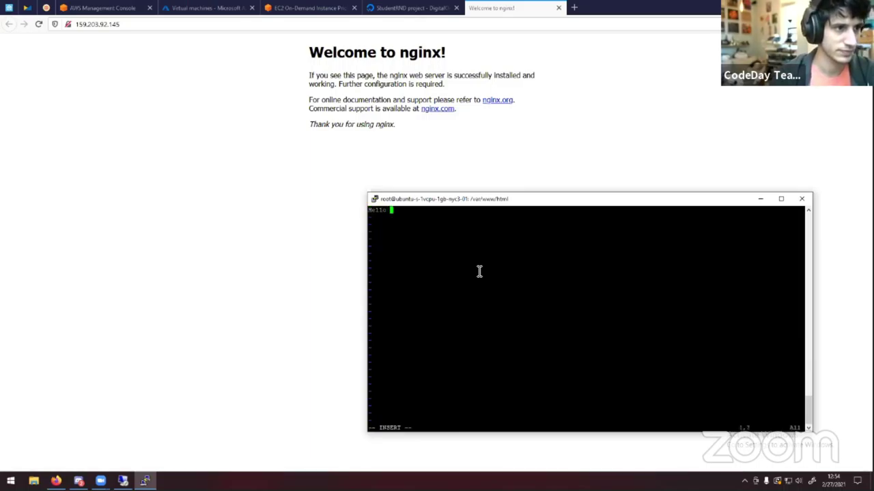
{"action": "type", "text": "s Tyler"}
{"action": "key", "text": "Escape"}
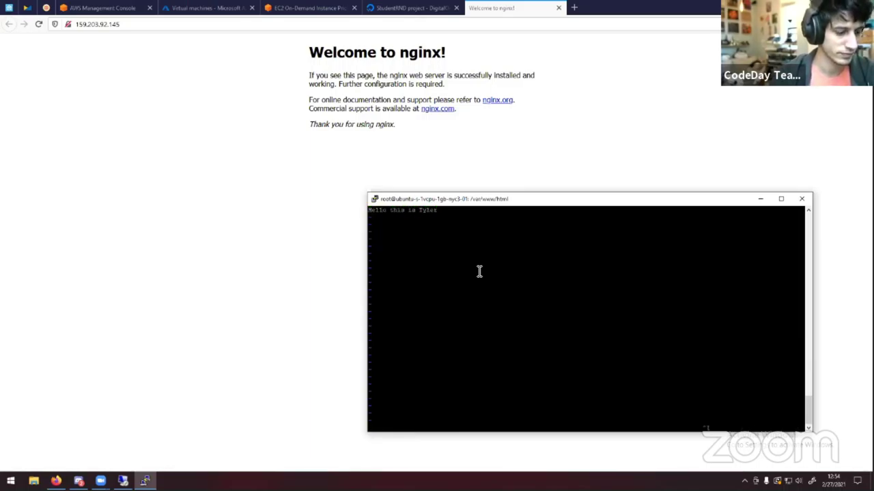
{"action": "type", "text": ":wq"}
{"action": "key", "text": "Return"}
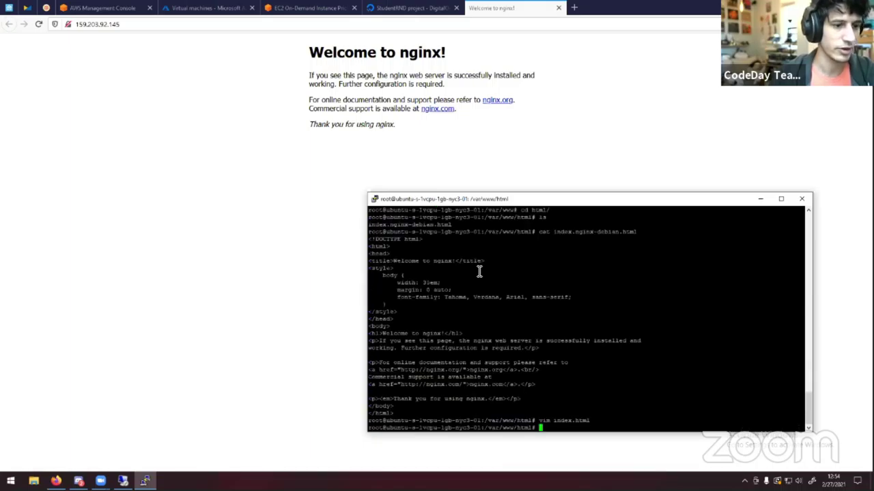
Reload the droplet's site so it shows 'Hello this is Tyler'.
{"action": "right_click", "coordinate": [287, 122]}
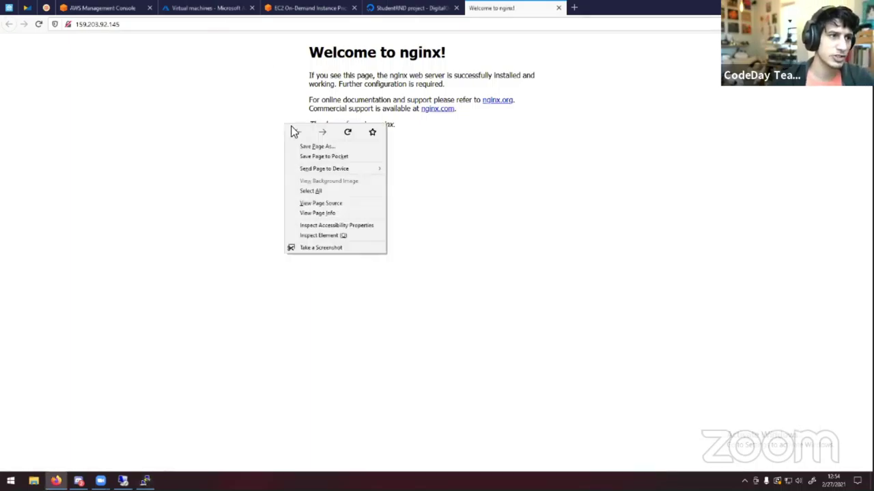
{"action": "left_click", "coordinate": [348, 131]}
{"action": "triple_click", "coordinate": [41, 41]}
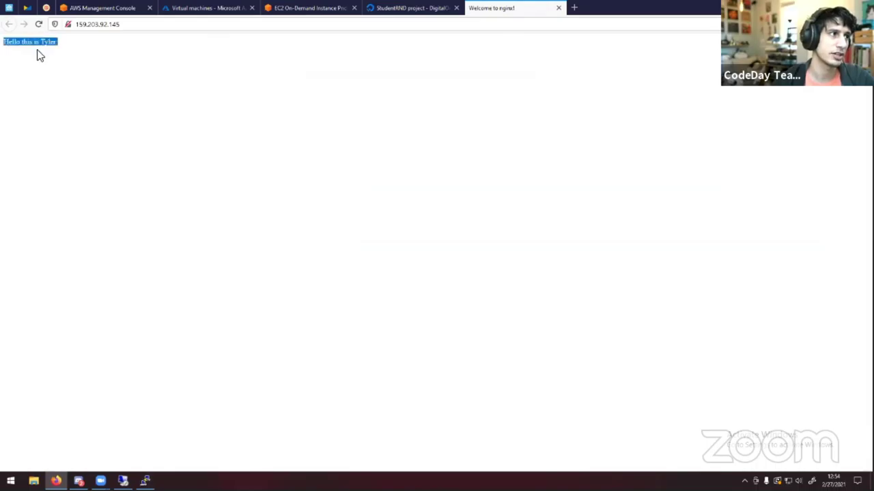
{"action": "left_click", "coordinate": [54, 42]}
{"action": "double_click", "coordinate": [50, 42]}
Inspect the 159.203.92.145 address in the address bar, then dismiss the suggestions.
{"action": "left_click", "coordinate": [138, 25]}
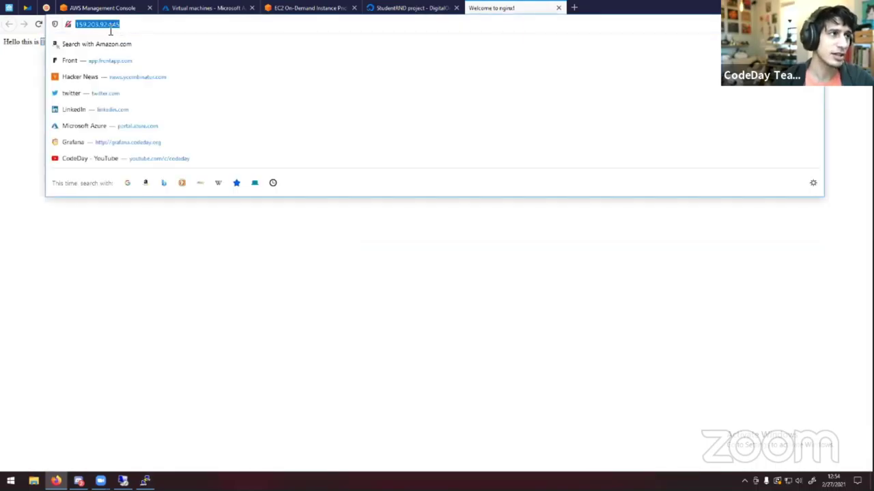
{"action": "left_click", "coordinate": [138, 25]}
{"action": "triple_click", "coordinate": [134, 25]}
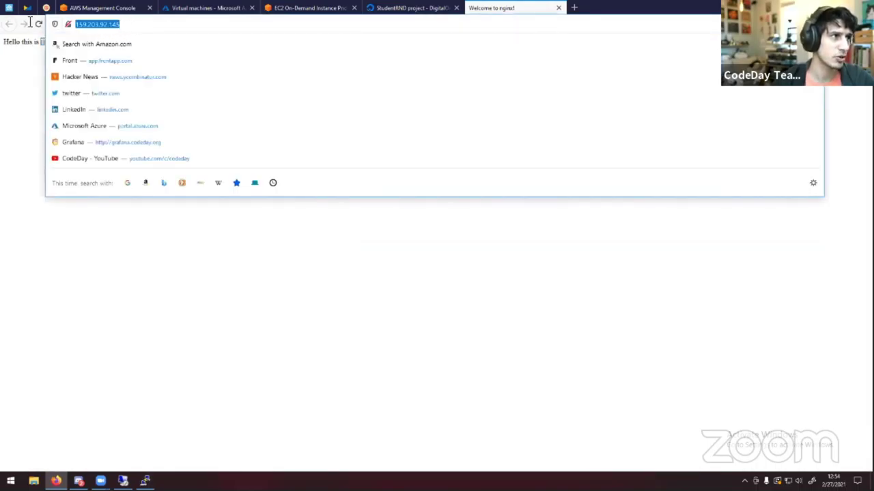
{"action": "left_click", "coordinate": [117, 25]}
{"action": "triple_click", "coordinate": [118, 25]}
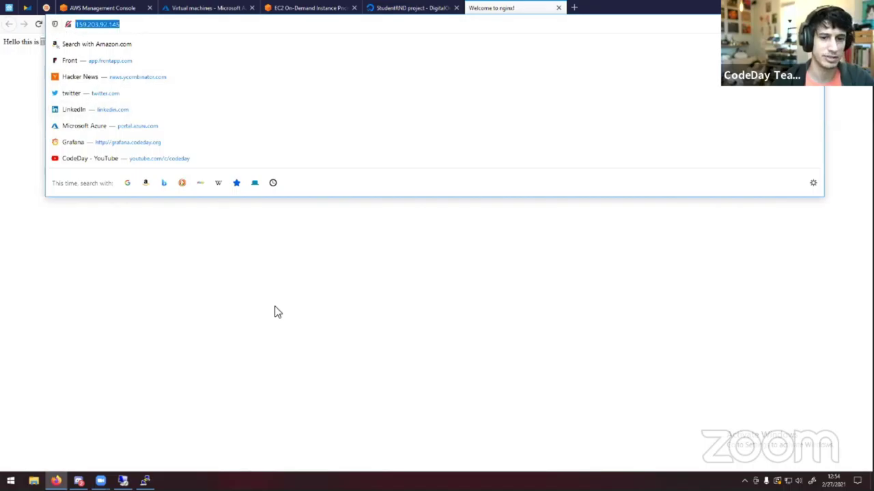
{"action": "left_click", "coordinate": [232, 305]}
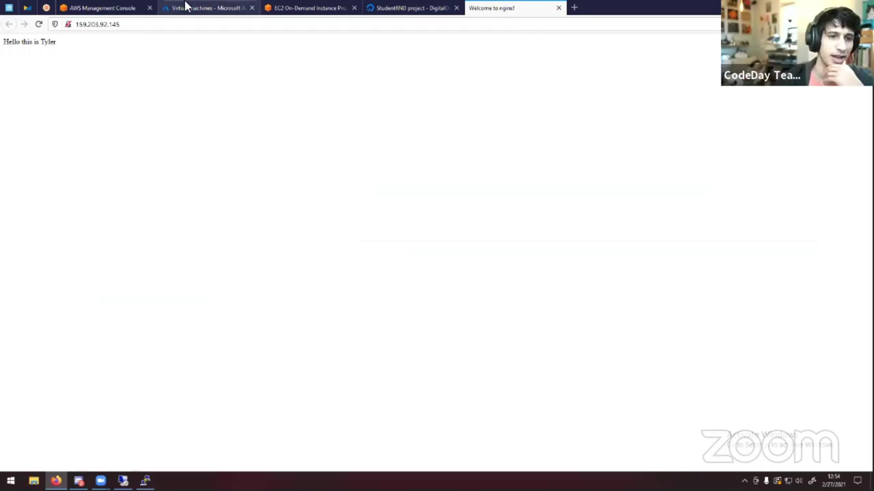
Destroy the ubuntu-s-1vcpu-1gb-nyc3-01 droplet from the StudentRND project.
{"action": "left_click", "coordinate": [402, 8]}
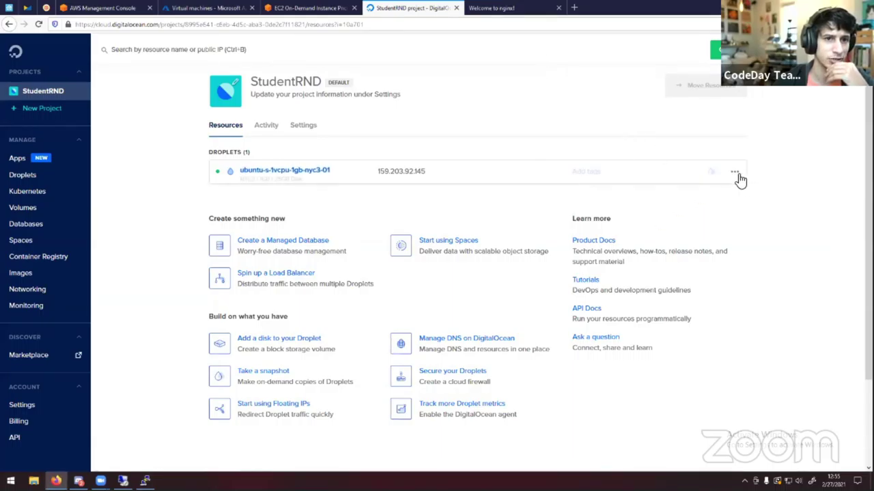
{"action": "left_click", "coordinate": [516, 171]}
{"action": "scroll", "coordinate": [309, 294], "scroll_direction": "down", "scroll_amount": 1}
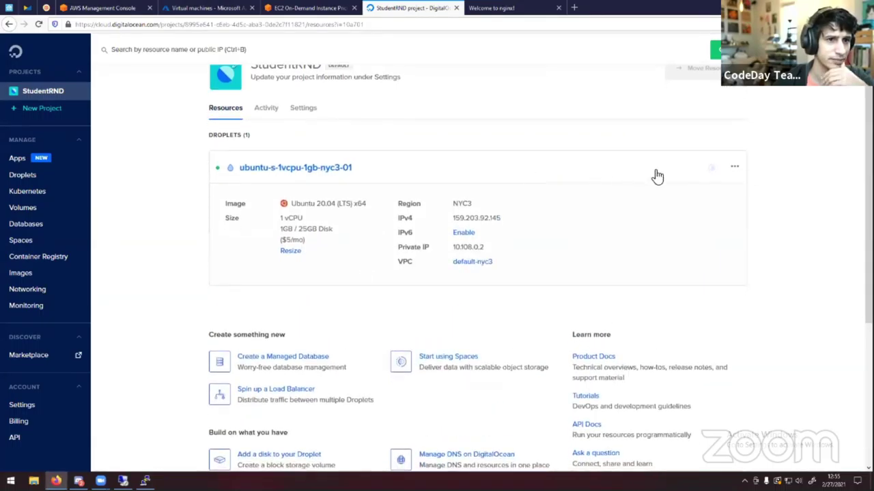
{"action": "left_click", "coordinate": [734, 167]}
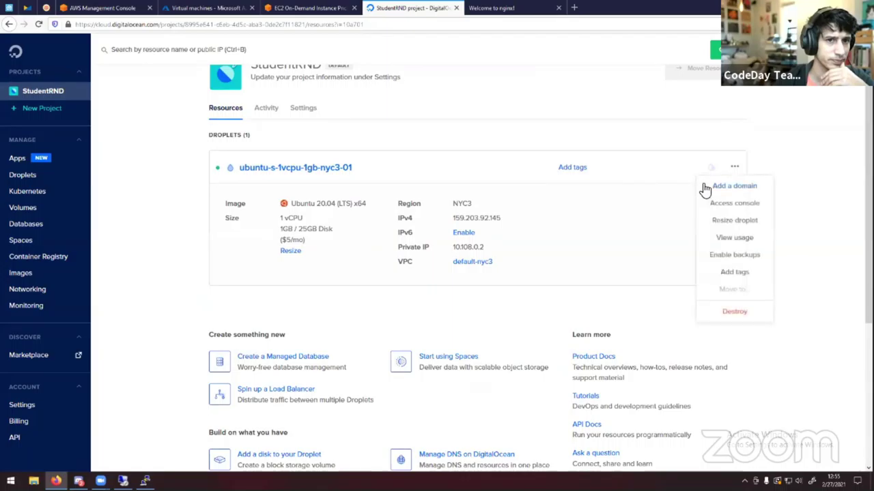
{"action": "left_click", "coordinate": [731, 311]}
{"action": "left_click", "coordinate": [376, 215]}
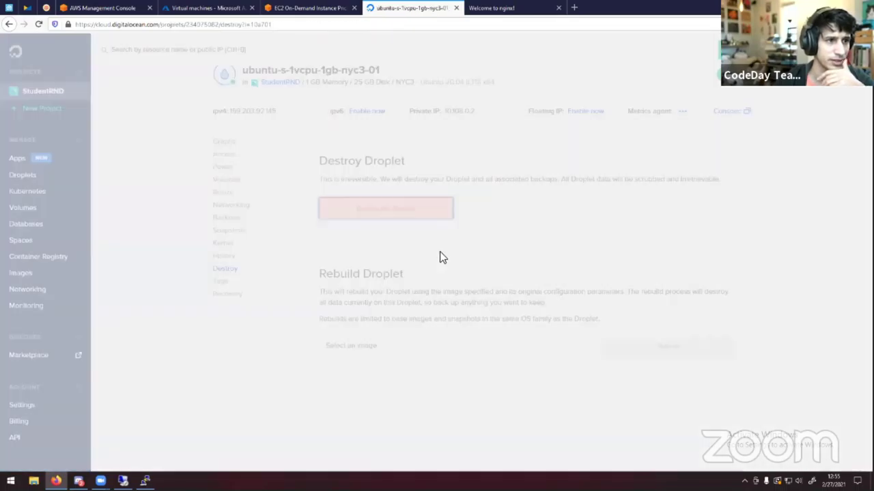
{"action": "left_click", "coordinate": [468, 191]}
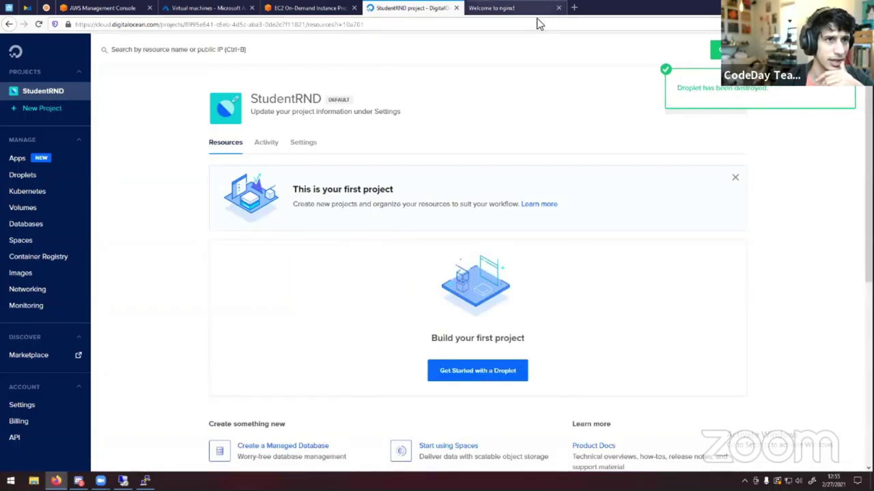
{"action": "left_click", "coordinate": [519, 7]}
{"action": "right_click", "coordinate": [306, 171]}
Reload the site, then close the PuTTY session and confirm ending it.
{"action": "left_click", "coordinate": [360, 181]}
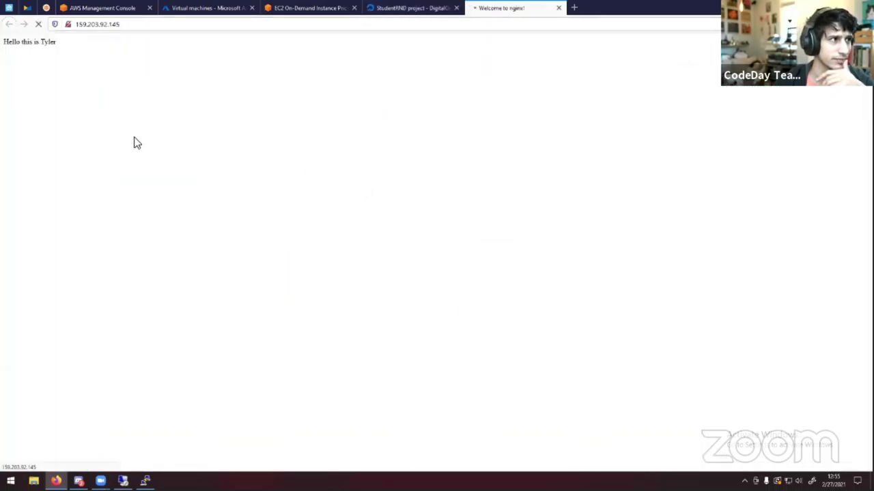
{"action": "left_click", "coordinate": [39, 25]}
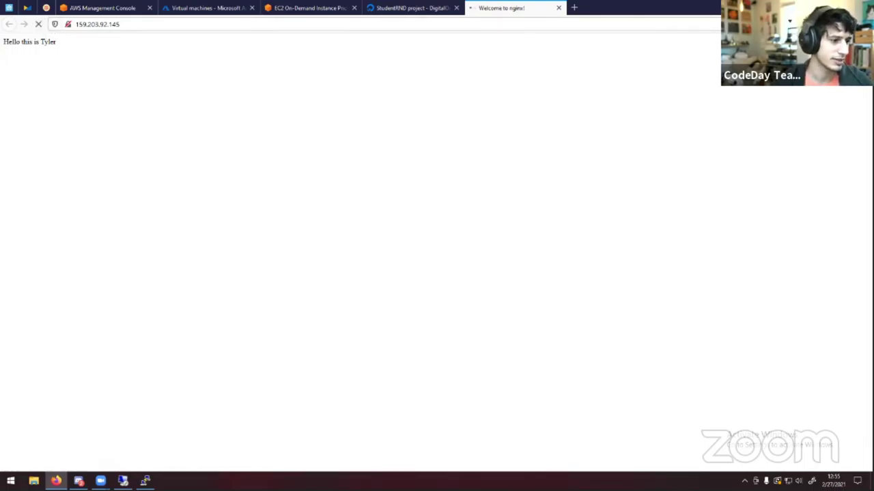
{"action": "left_click", "coordinate": [145, 481]}
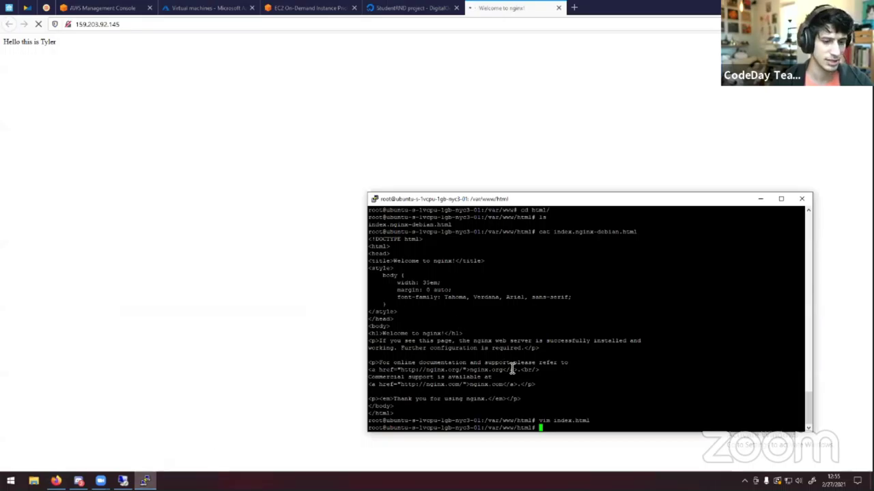
{"action": "left_click", "coordinate": [802, 199]}
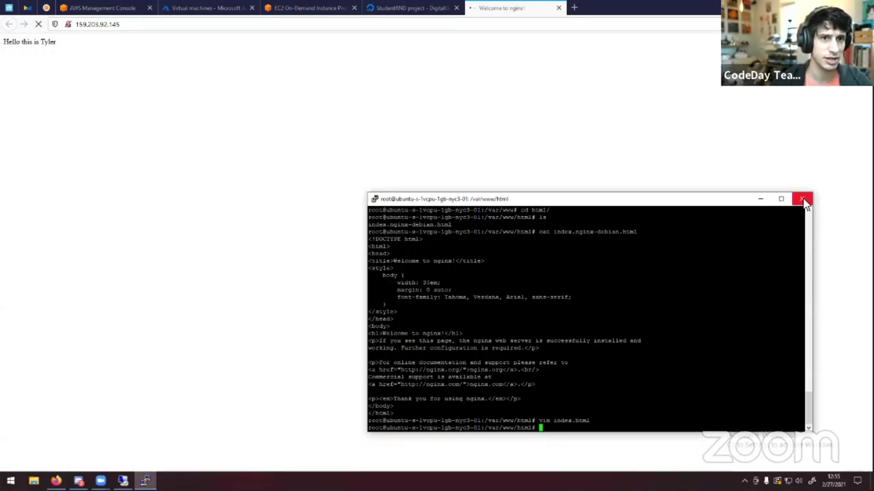
{"action": "left_click", "coordinate": [450, 275]}
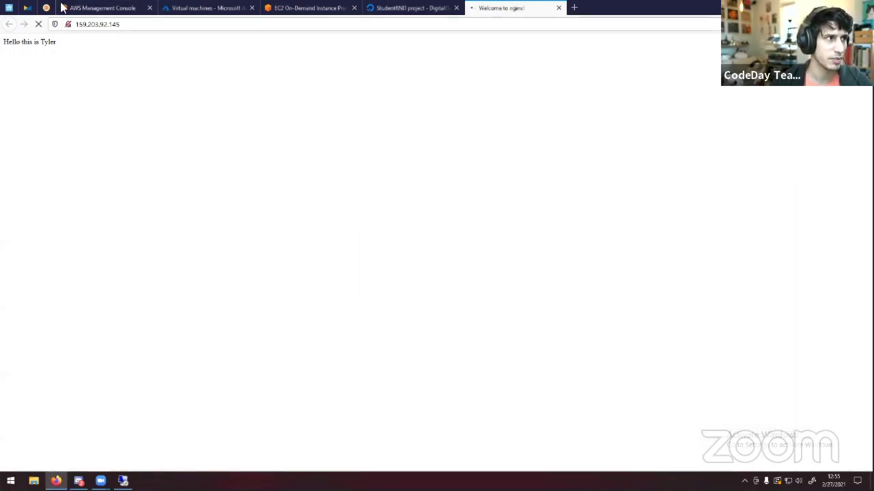
Reload the custom nginx page and close its tab with Ctrl+W.
{"action": "left_click", "coordinate": [38, 24]}
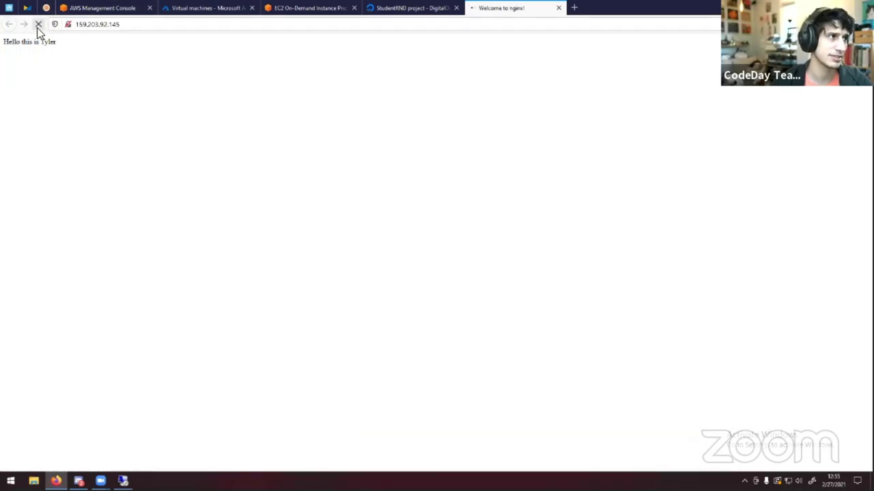
{"action": "left_click", "coordinate": [38, 24]}
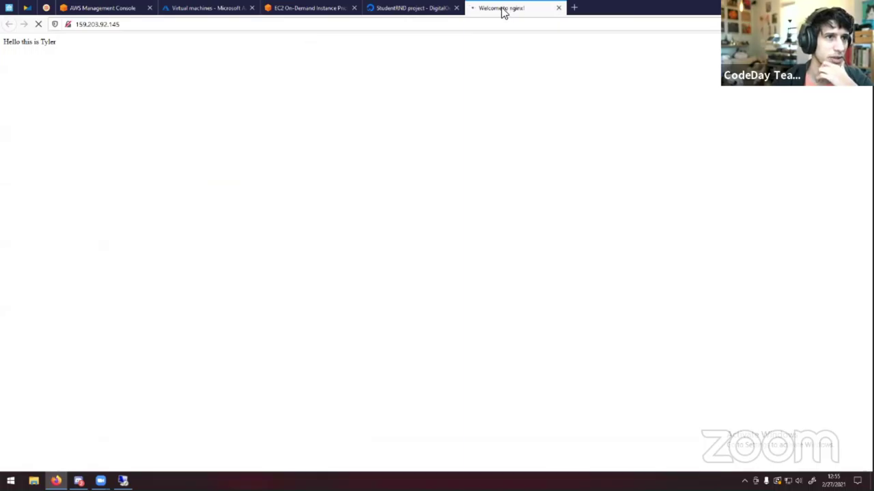
{"action": "key", "text": "ctrl+w"}
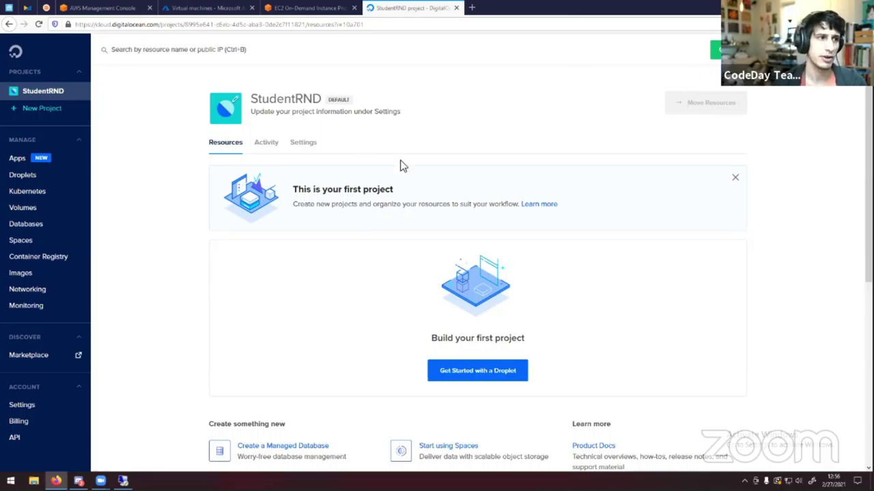
Start a new droplet and browse CPU-, Memory-, Storage-Optimized and General Purpose plans.
{"action": "left_click", "coordinate": [481, 374]}
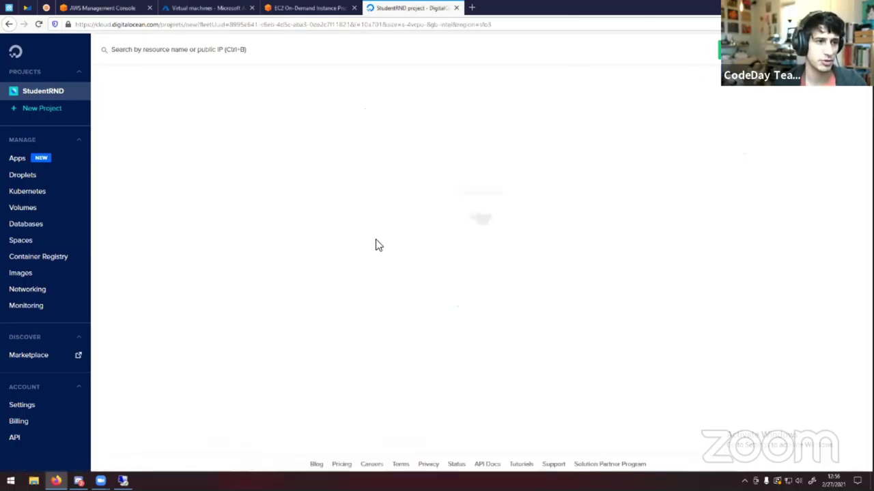
{"action": "scroll", "coordinate": [396, 334], "scroll_direction": "down", "scroll_amount": 1}
{"action": "left_click", "coordinate": [467, 239]}
{"action": "scroll", "coordinate": [614, 320], "scroll_direction": "down", "scroll_amount": 3}
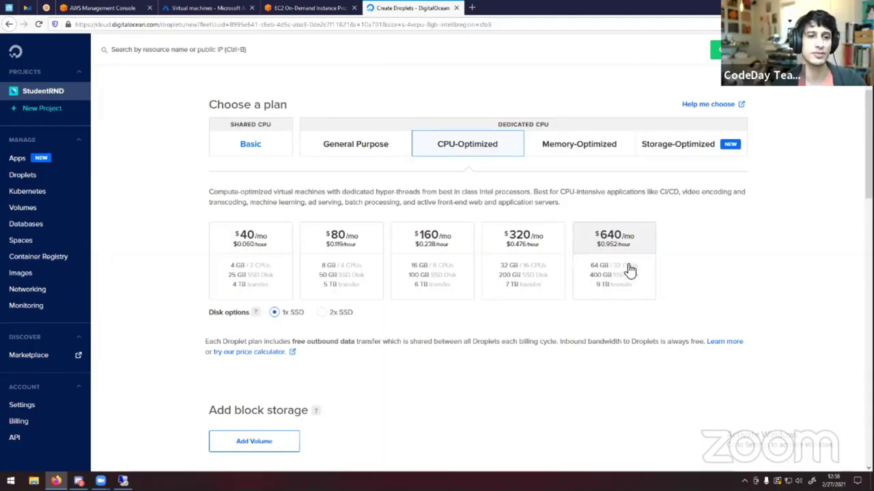
{"action": "right_click", "coordinate": [242, 482]}
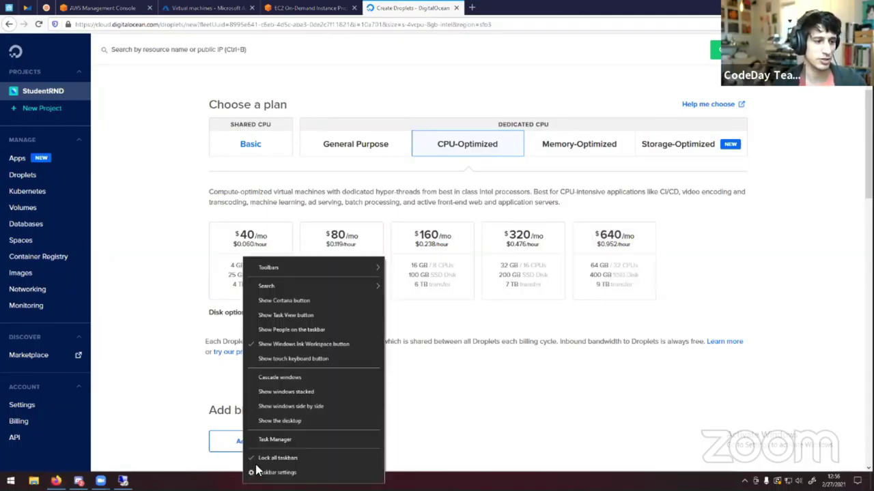
{"action": "left_click", "coordinate": [481, 438]}
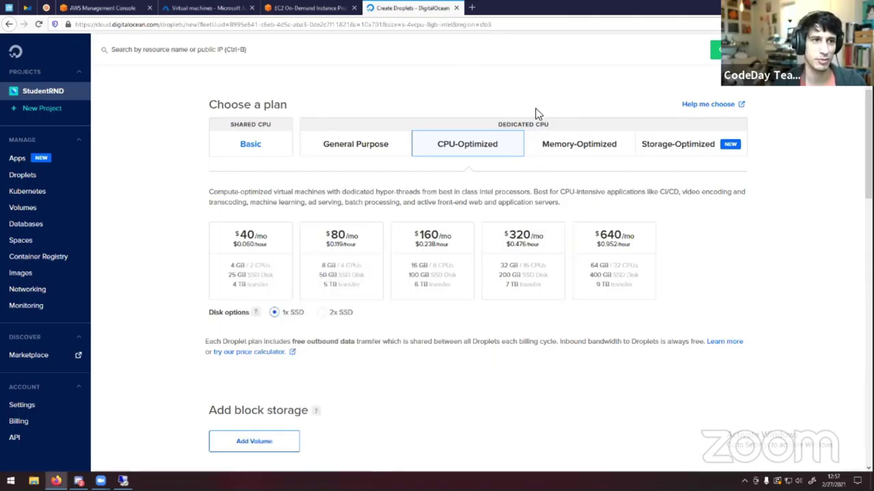
{"action": "left_click", "coordinate": [568, 145]}
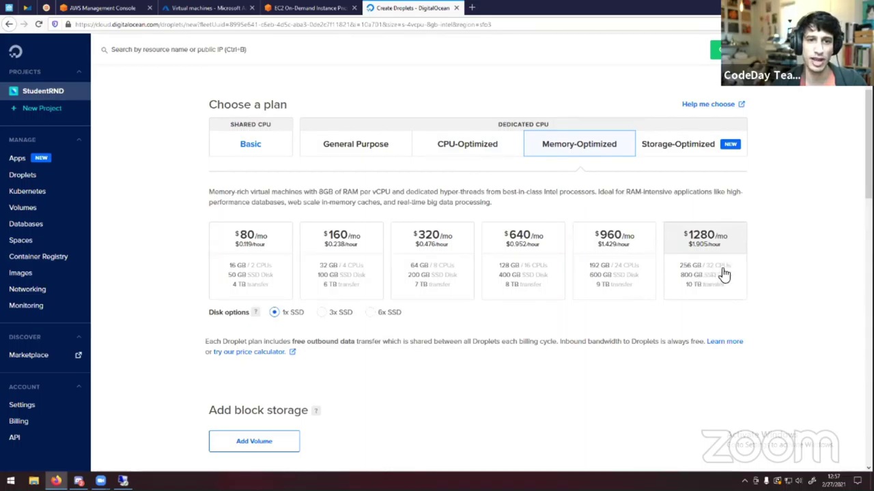
{"action": "left_click", "coordinate": [686, 145]}
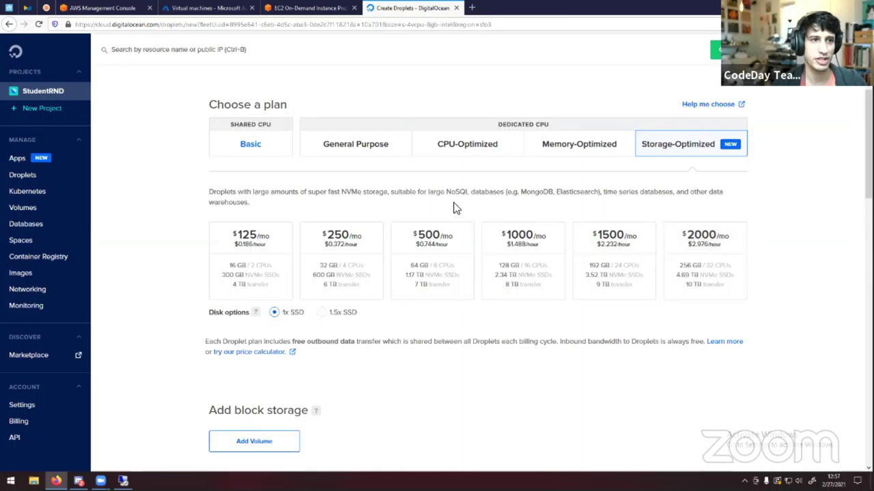
{"action": "left_click", "coordinate": [447, 145]}
{"action": "left_click", "coordinate": [365, 145]}
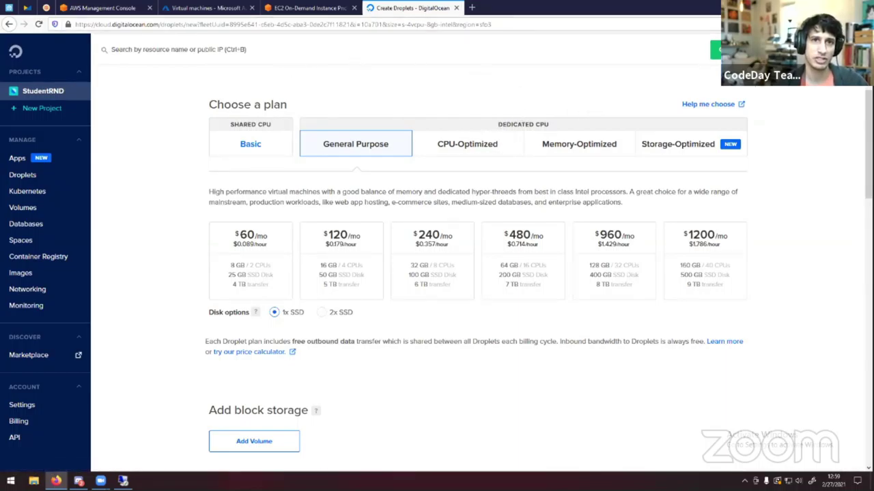
Create a new text document on the desktop and open it in Notepad.
{"action": "key", "text": "super+d"}
{"action": "right_click", "coordinate": [322, 198]}
{"action": "mouse_move", "coordinate": [364, 271]}
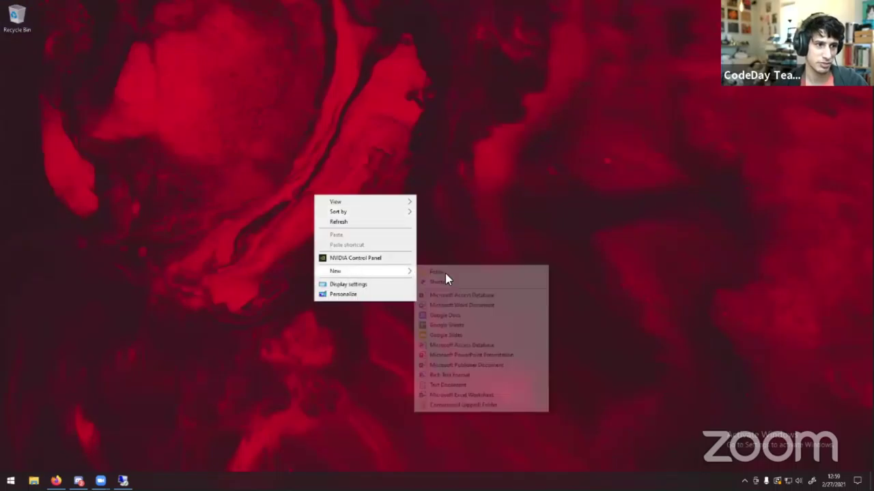
{"action": "left_click", "coordinate": [447, 385]}
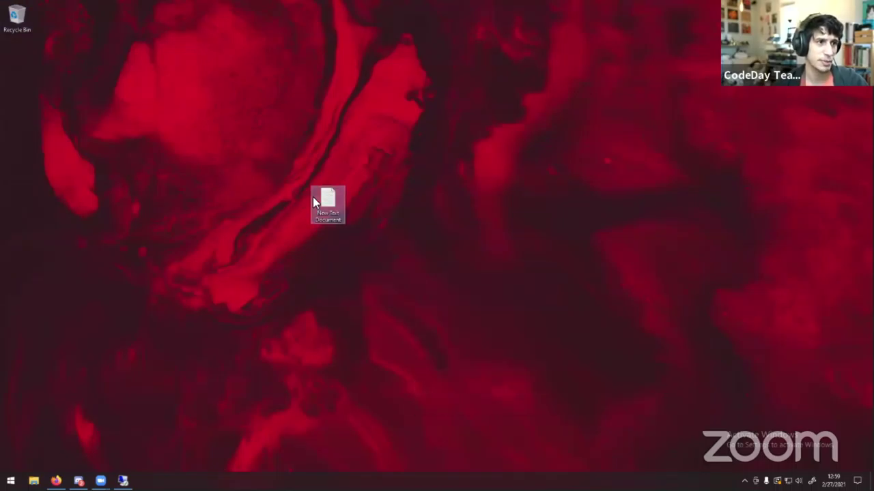
{"action": "left_click", "coordinate": [385, 198]}
{"action": "double_click", "coordinate": [329, 204]}
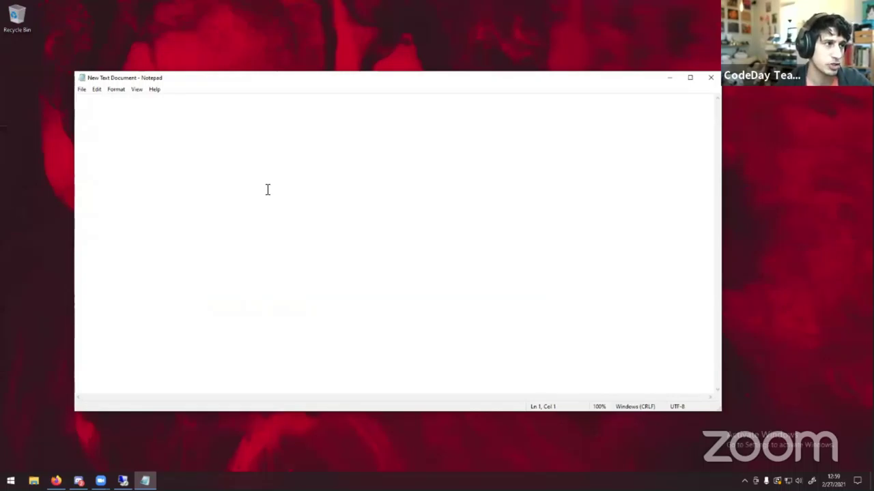
{"action": "type", "text": "s"}
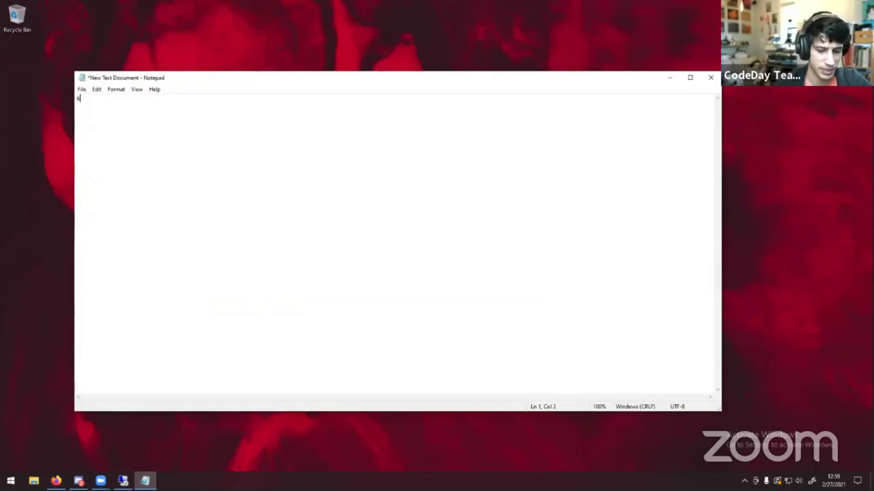
{"action": "scroll", "coordinate": [250, 183], "scroll_direction": "down", "scroll_amount": 3}
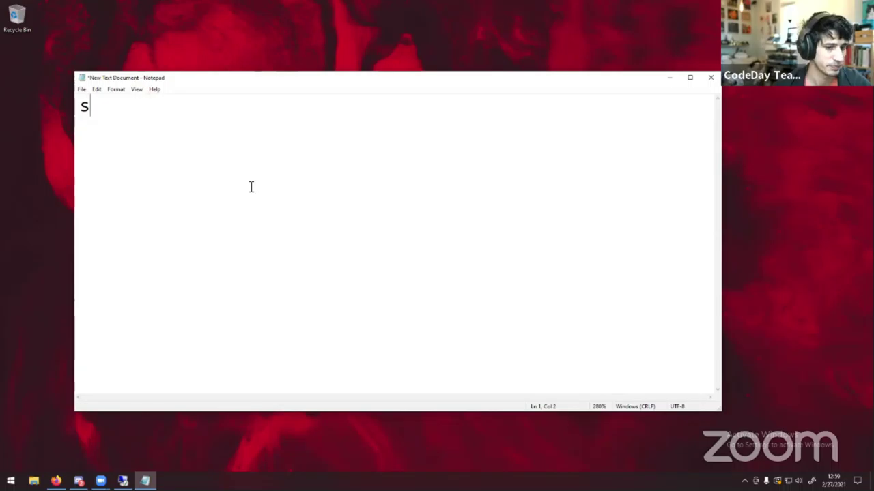
{"action": "type", "text": "s"}
{"action": "key", "text": "BackSpace"}
{"action": "key", "text": "BackSpace"}
{"action": "type", "text": "sh rrot"}
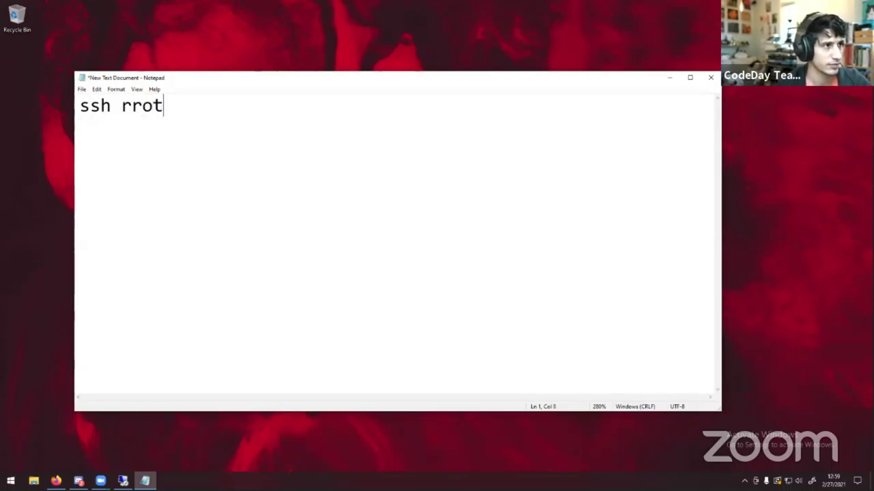
{"action": "key", "text": "BackSpace"}
{"action": "key", "text": "BackSpace"}
{"action": "key", "text": "BackSpace"}
{"action": "type", "text": "oot@"}
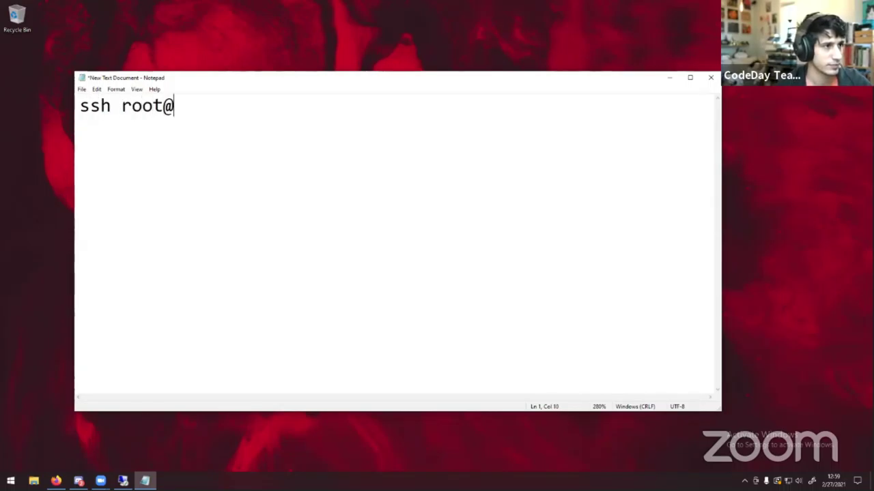
{"action": "type", "text": "10"}
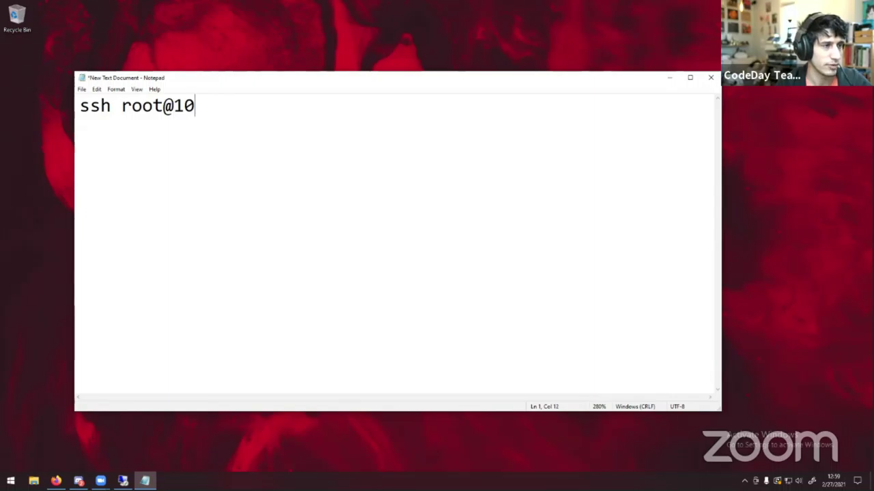
{"action": "type", "text": ".0.0.0"}
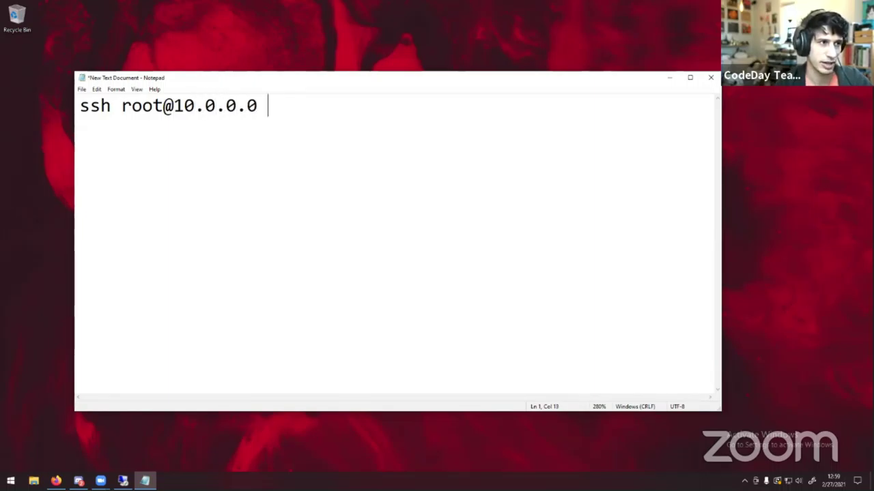
{"action": "key", "text": "Return"}
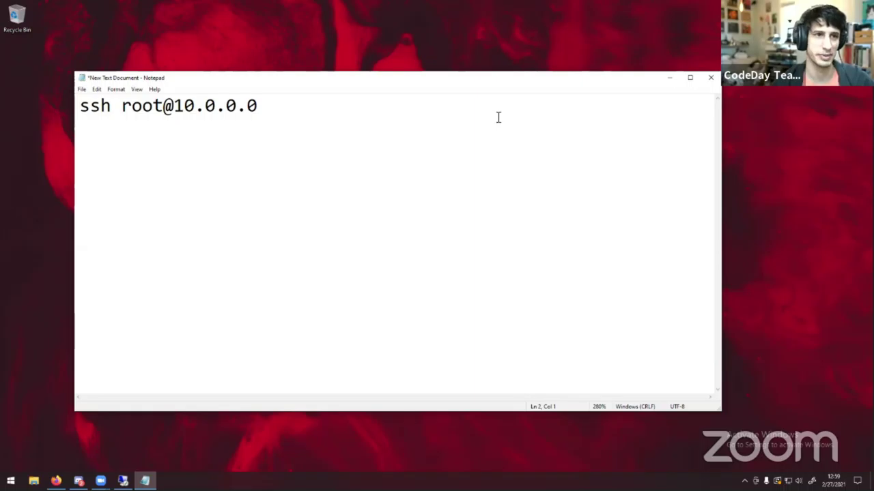
{"action": "left_click", "coordinate": [710, 77]}
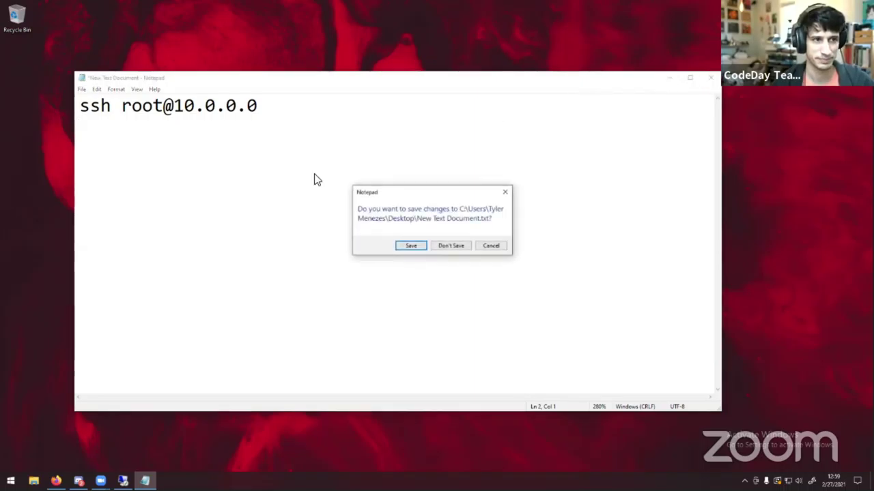
{"action": "left_click", "coordinate": [451, 245]}
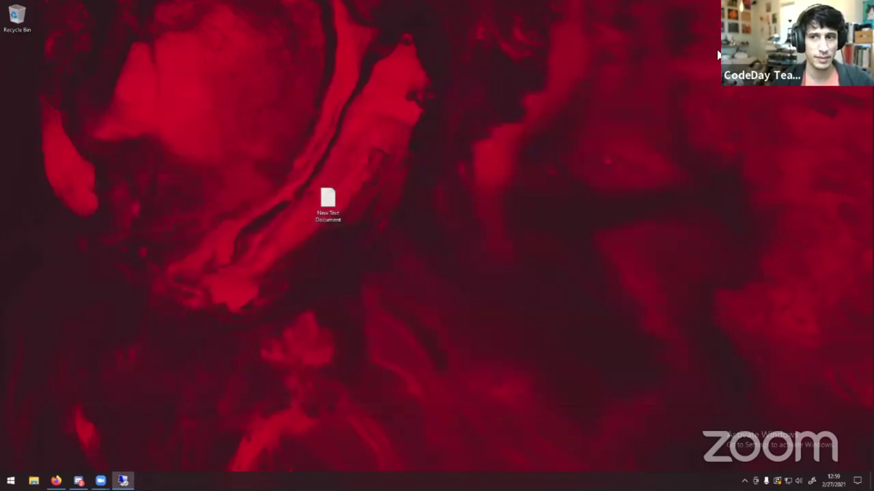